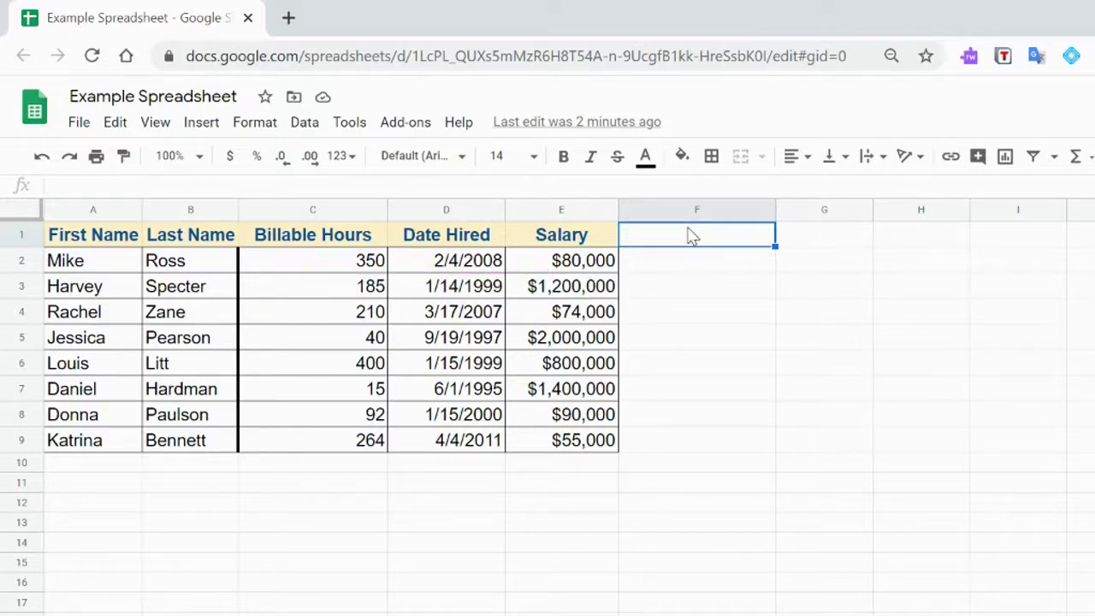
- Narrow column C so 'Billable Hours' wraps onto two lines, then select headers A1:E1
left_click(309, 242)
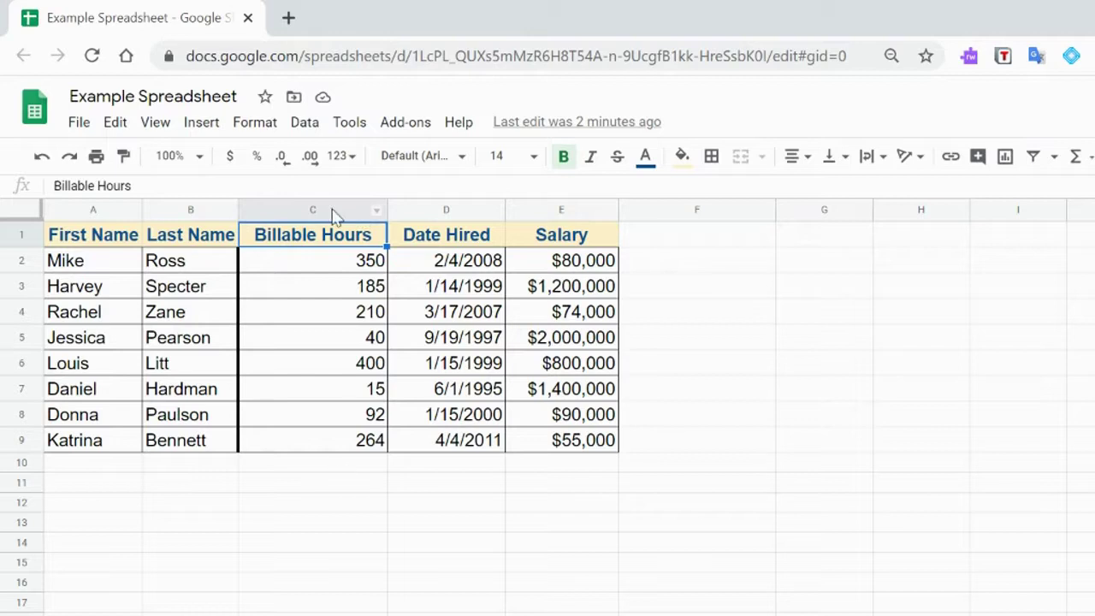
left_click_drag(385, 210, 332, 214)
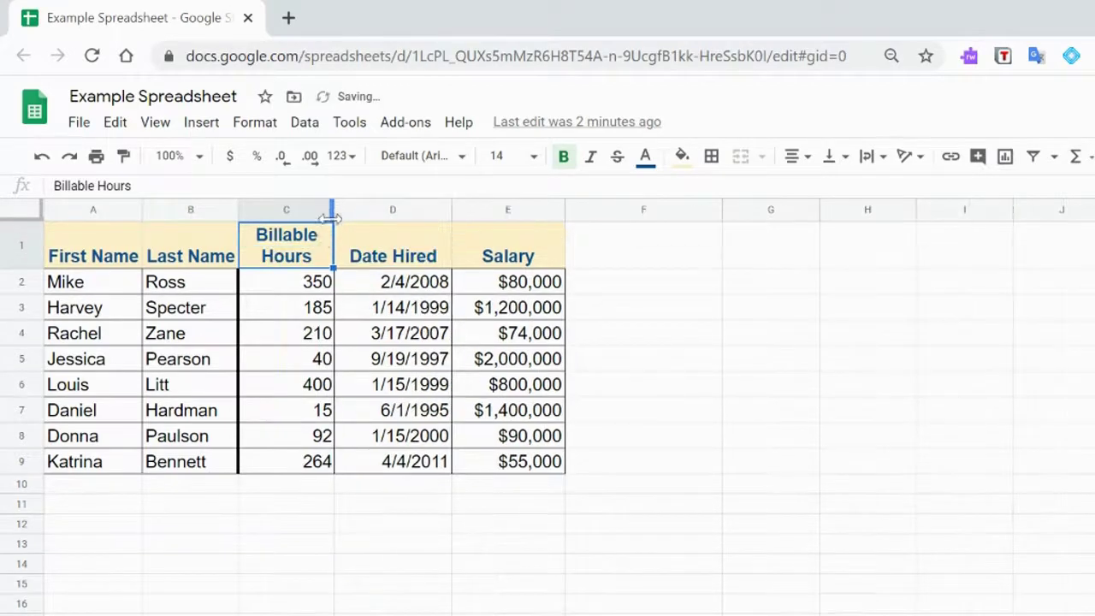
left_click(867, 158)
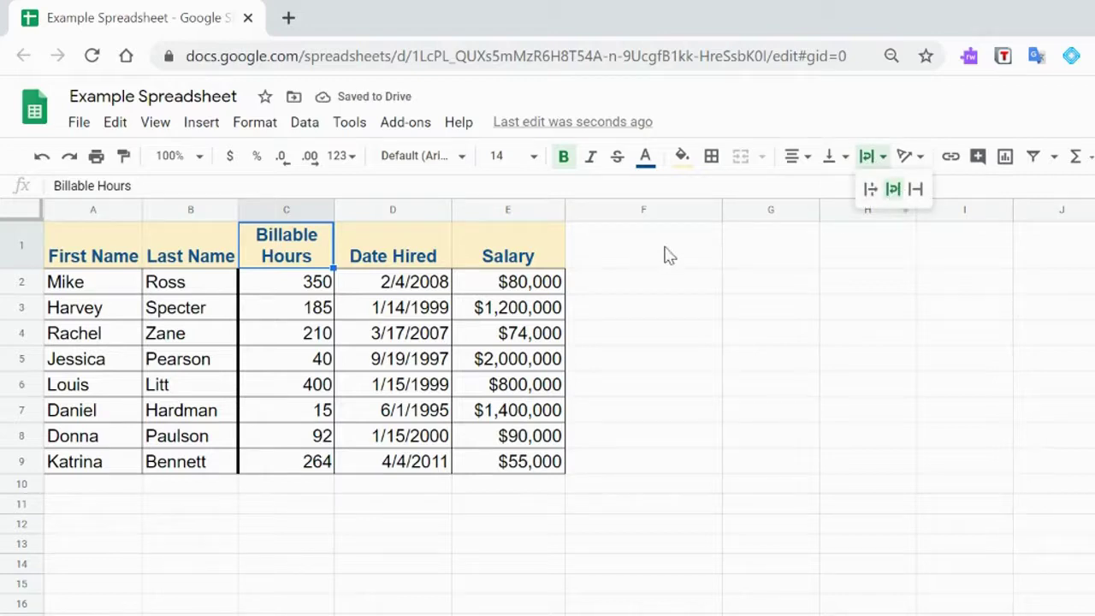
left_click(721, 232)
left_click(111, 248)
left_click_drag(111, 248, 529, 243)
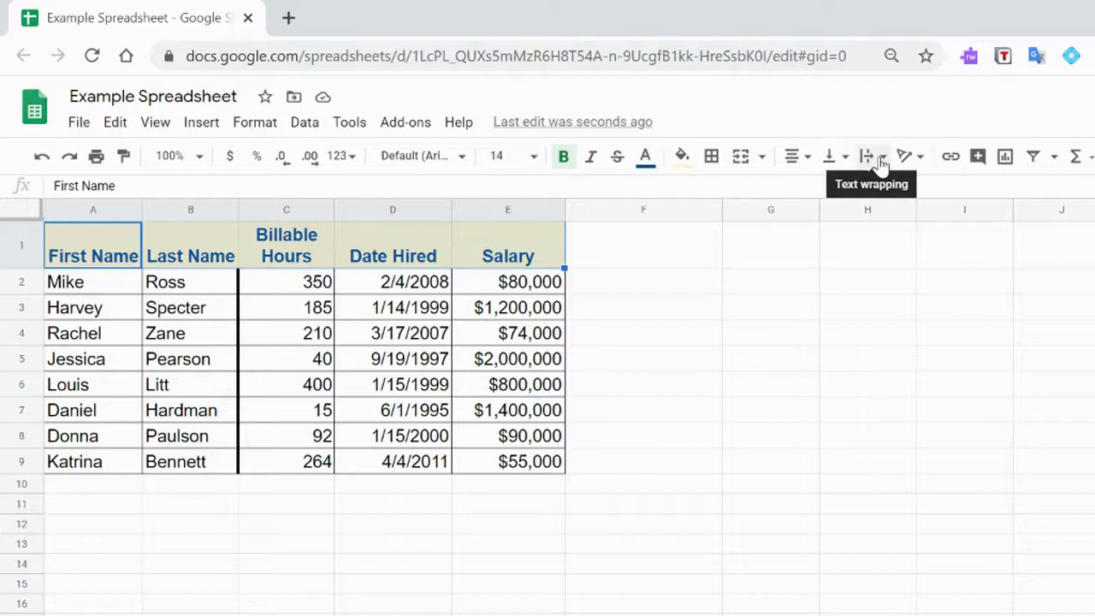
- Set the A1:E1 header labels to Middle vertical alignment
left_click(837, 157)
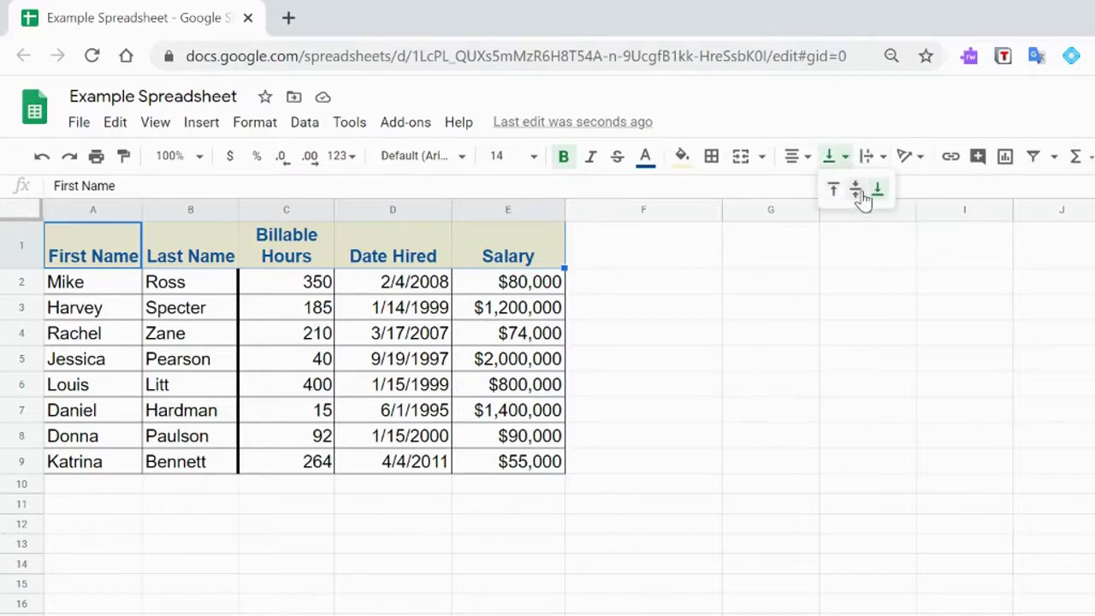
left_click(855, 190)
left_click(836, 156)
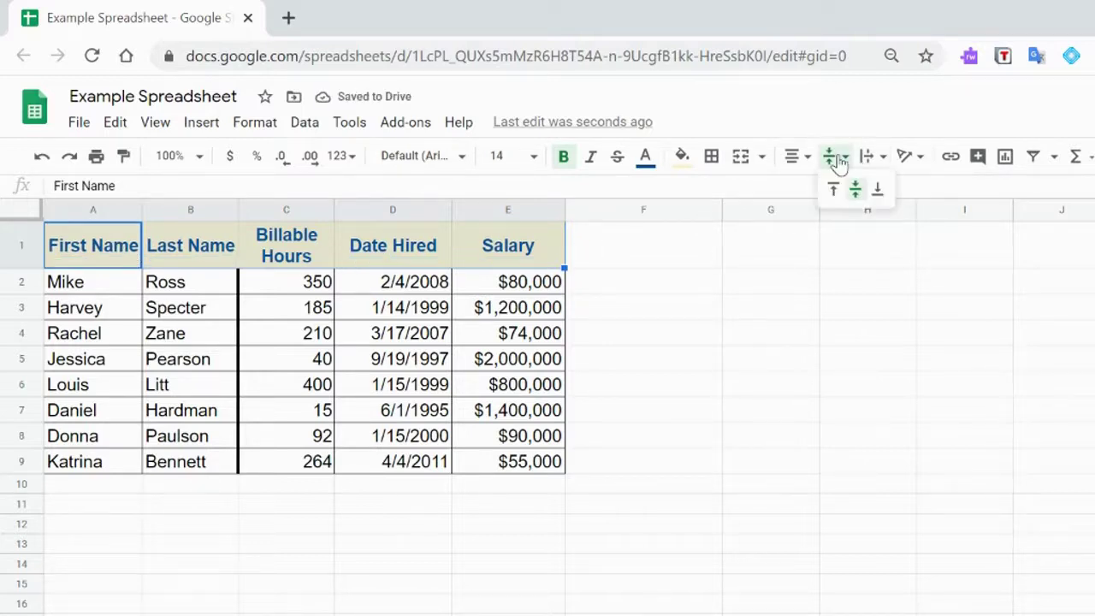
left_click(834, 190)
left_click(830, 157)
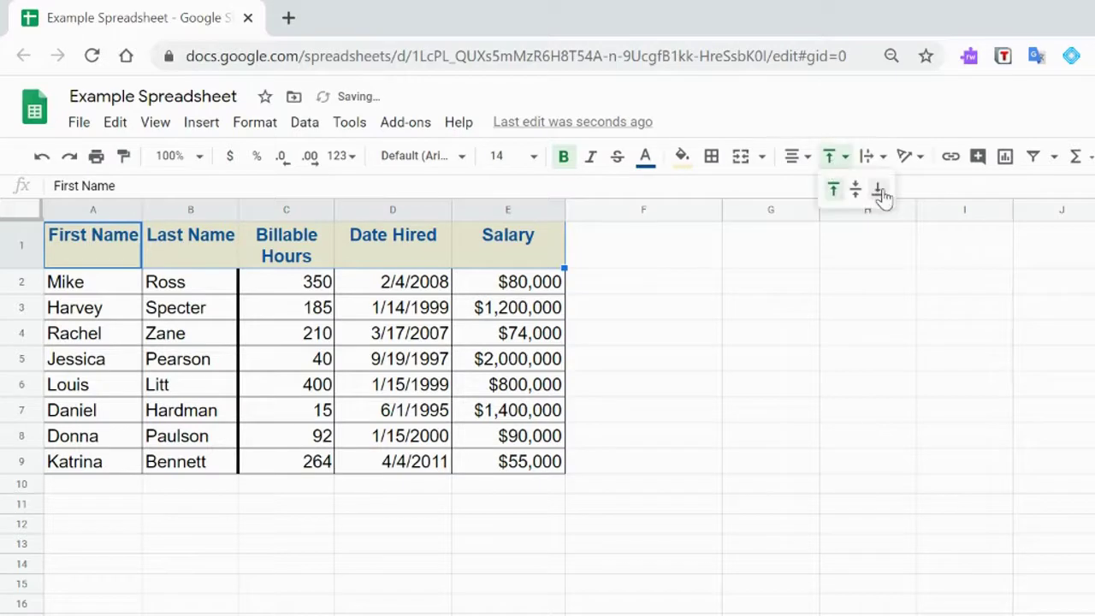
left_click(857, 190)
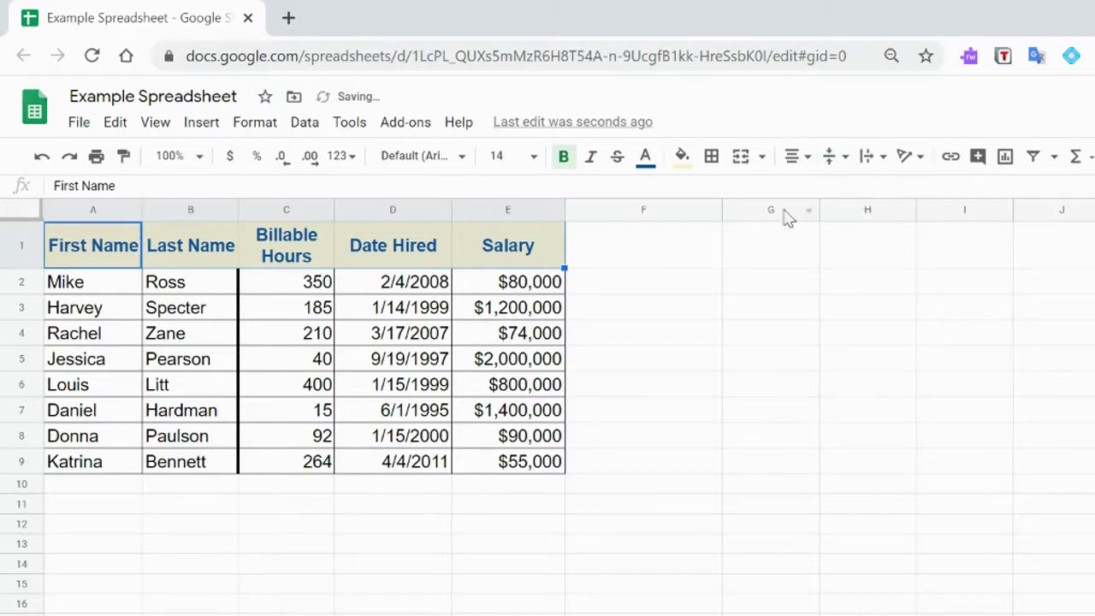
left_click(648, 249)
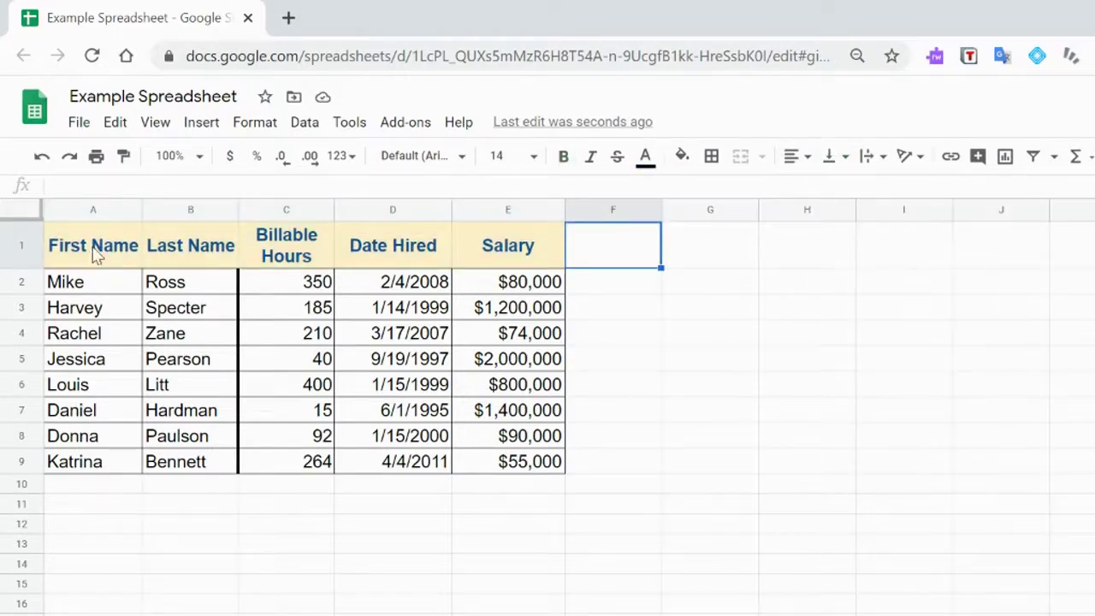
- Insert a blank row above the header row
left_click(20, 245)
right_click(24, 253)
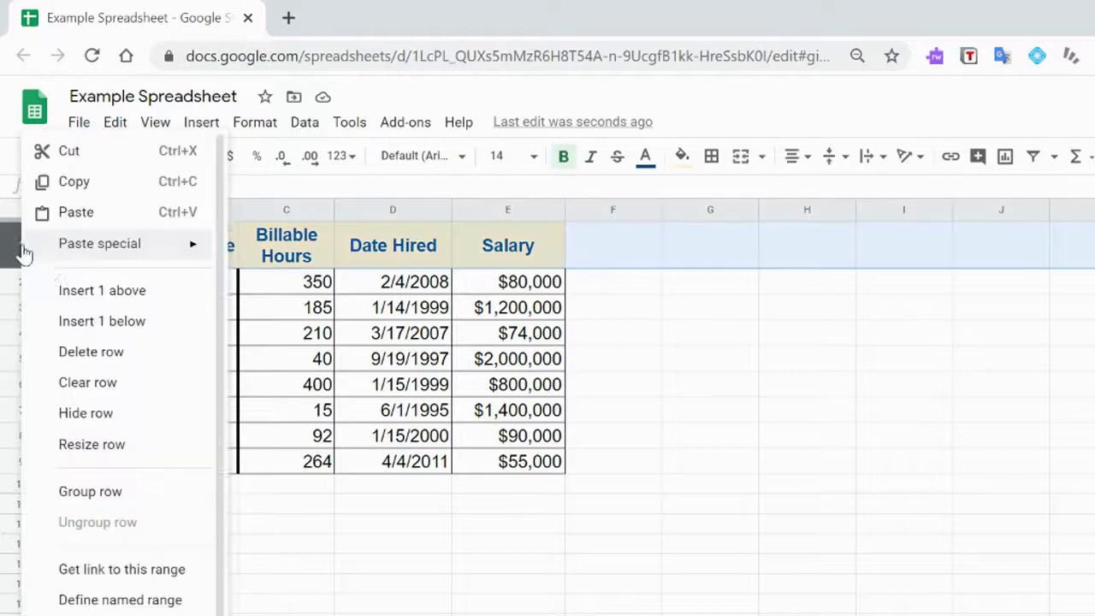
left_click(114, 292)
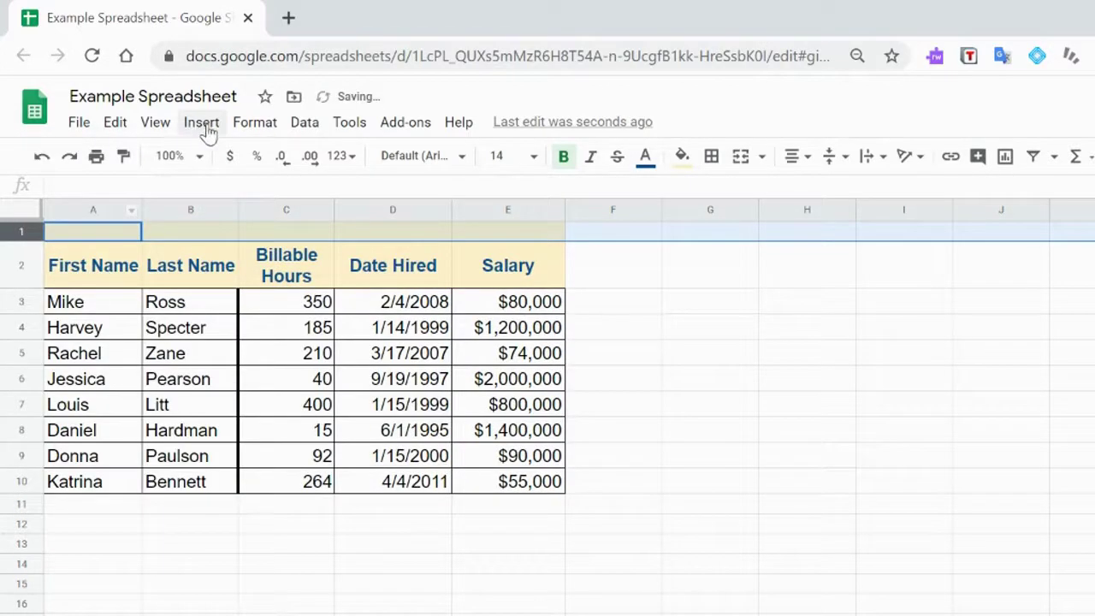
left_click_drag(120, 233, 481, 237)
- Enter the title 'Pearson & Hardman' in row 1 and merge it across A1:E1
left_click(195, 238)
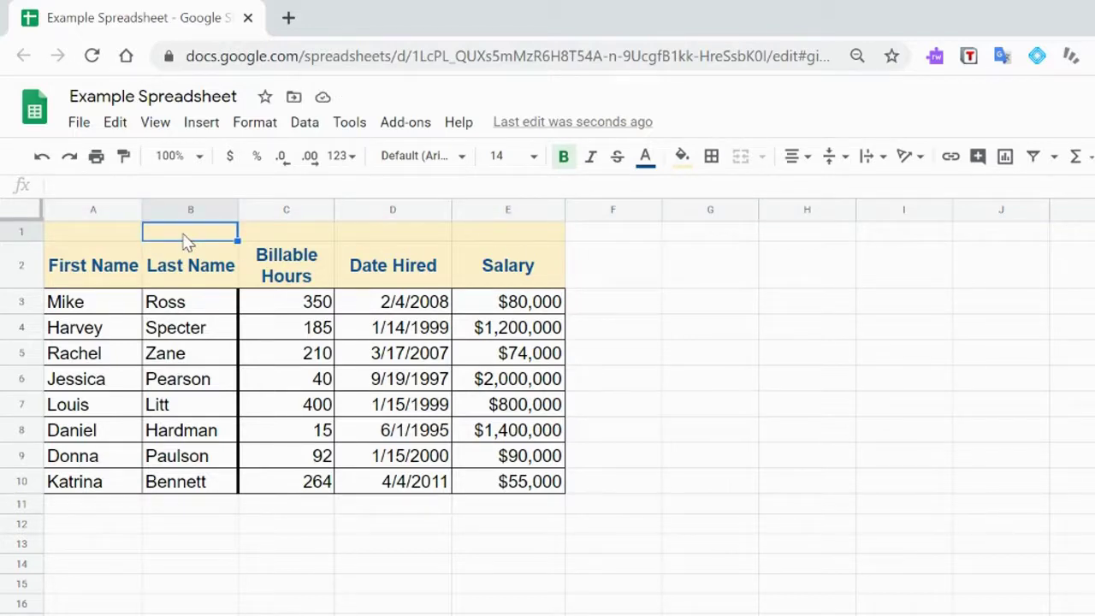
type("Pearson & Hardma")
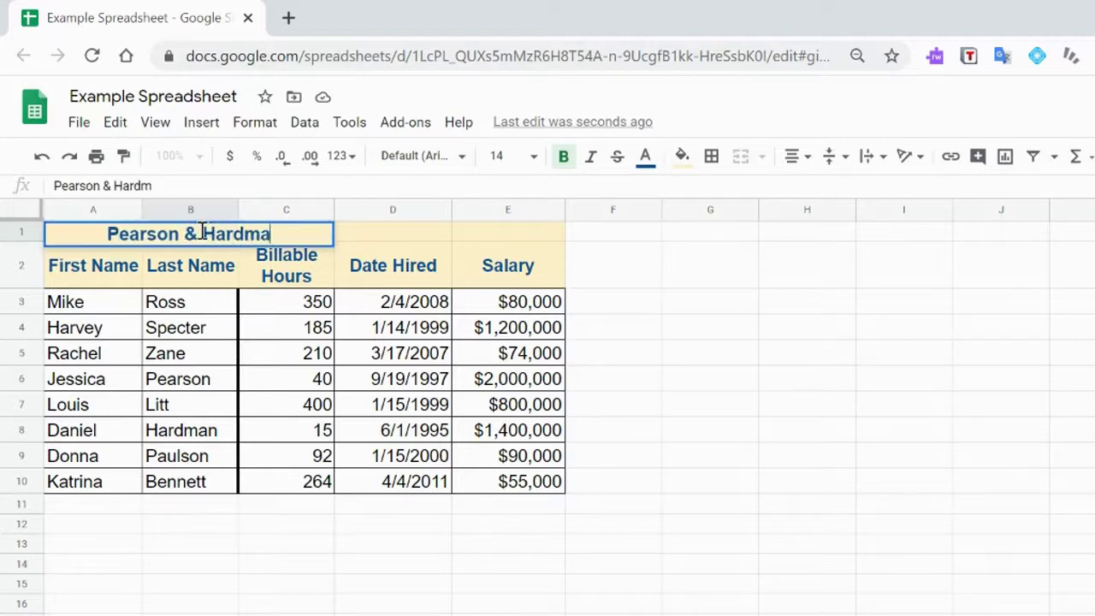
type("n")
key("Return")
left_click_drag(85, 239, 509, 246)
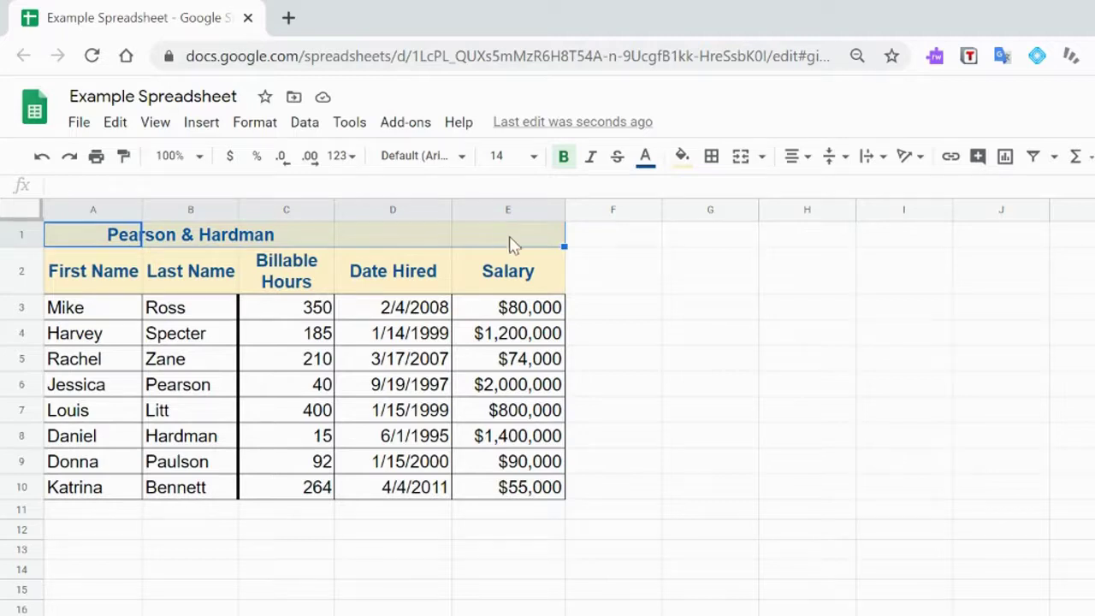
left_click(744, 163)
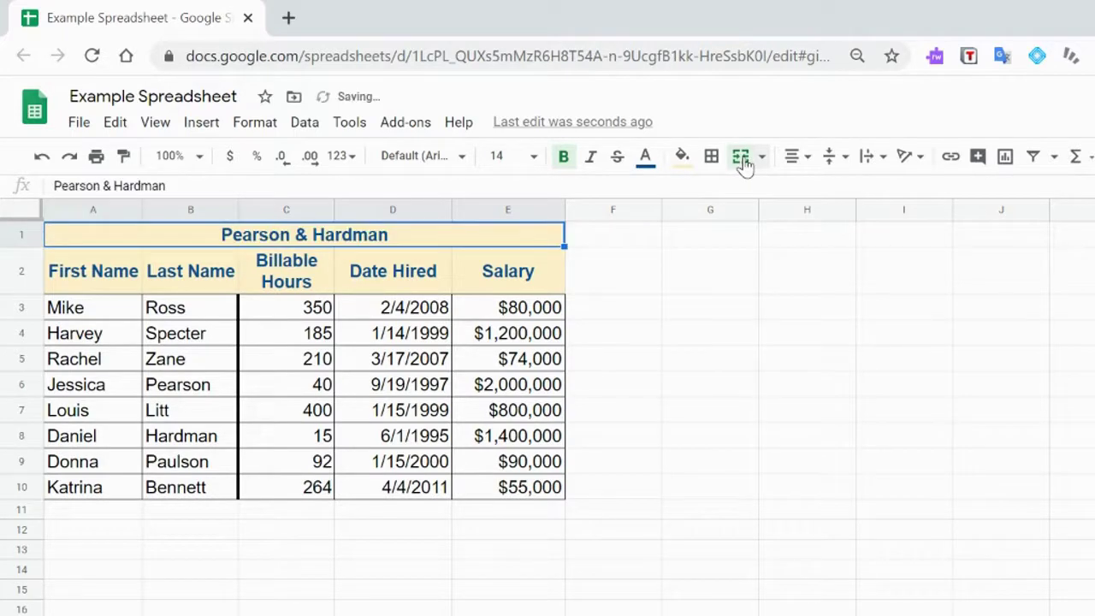
left_click(624, 237)
left_click(603, 310)
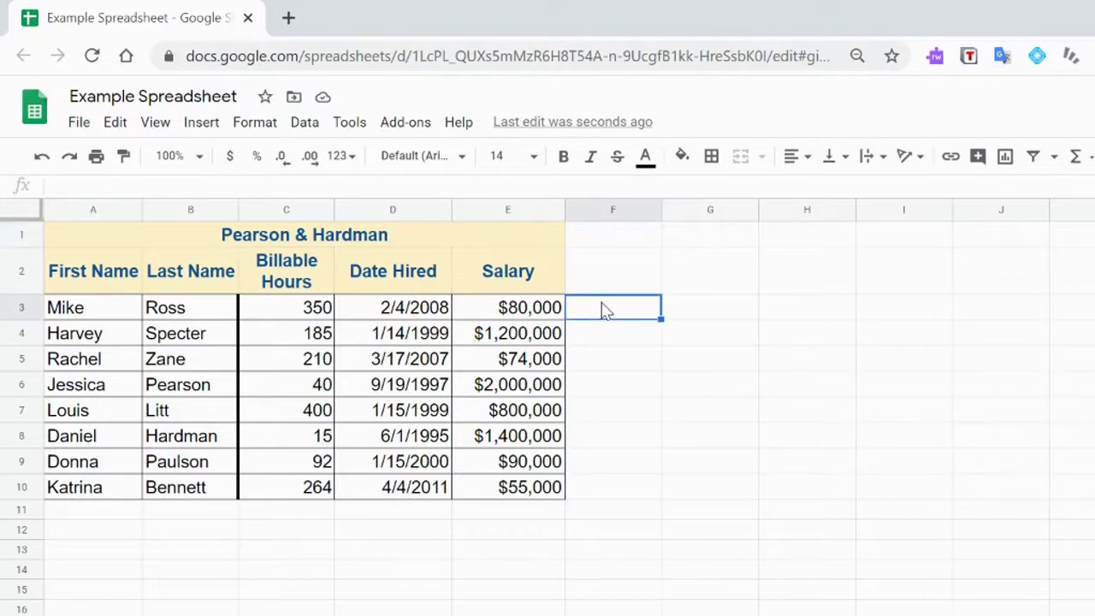
- Enter =E3/C3 in F3 to compute Mike's cost per hour
type("=")
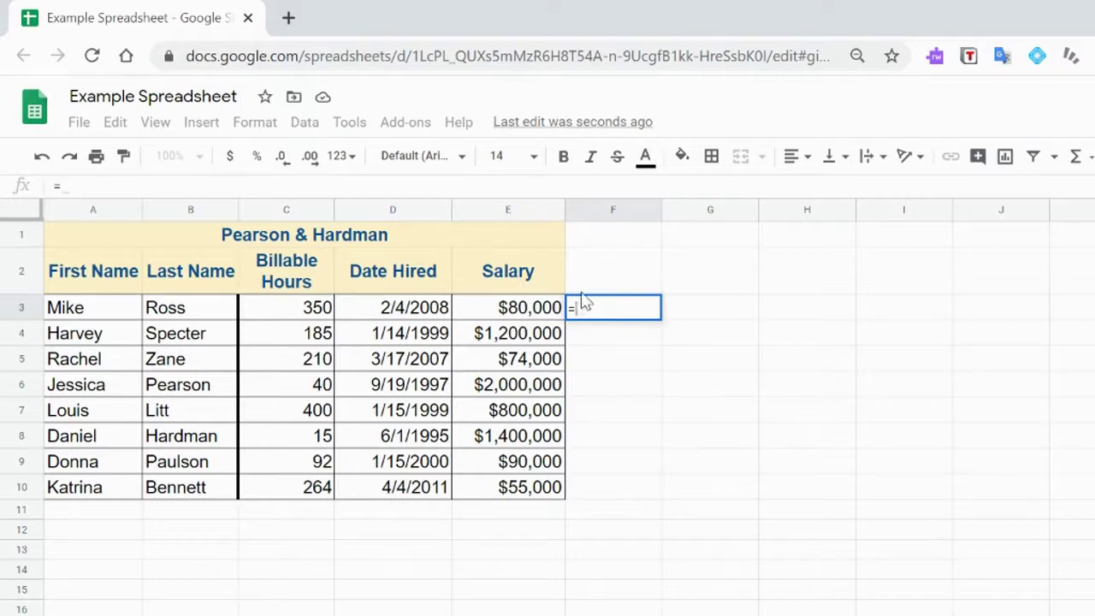
left_click(522, 317)
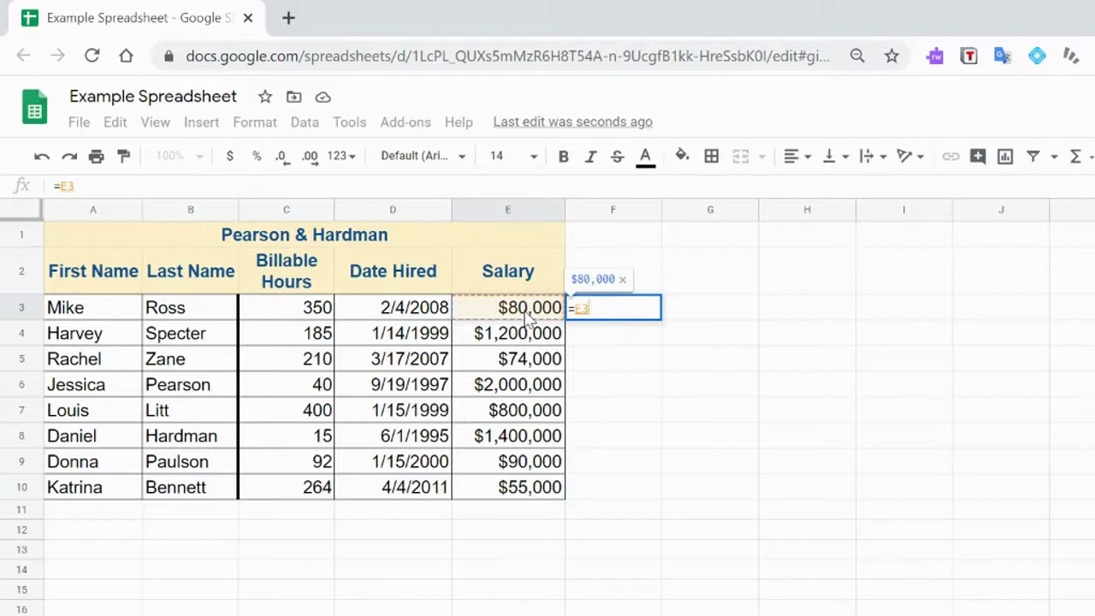
type("/")
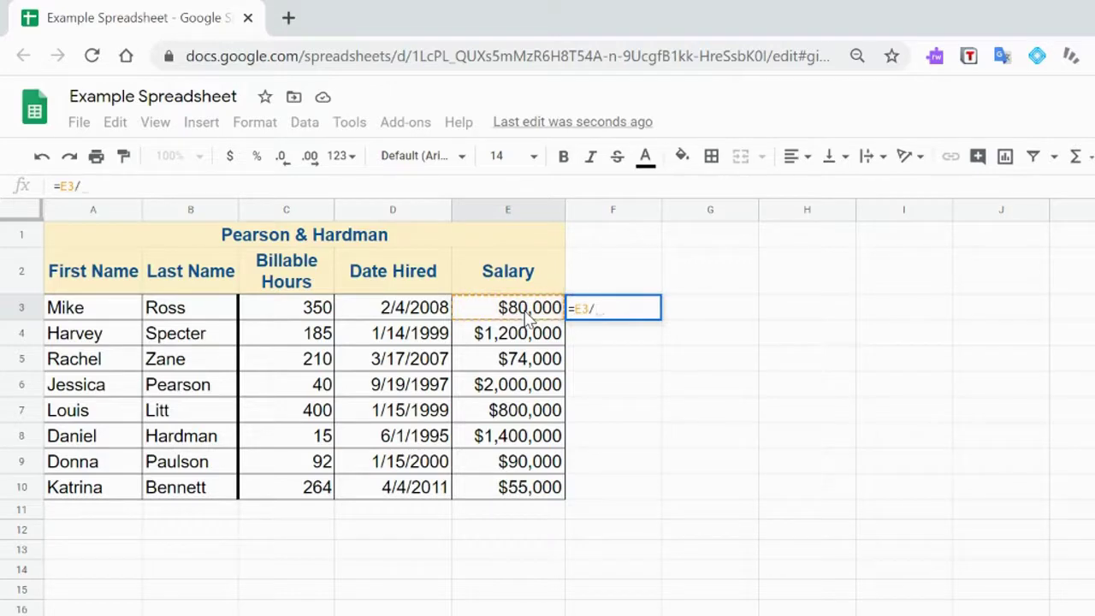
left_click(300, 315)
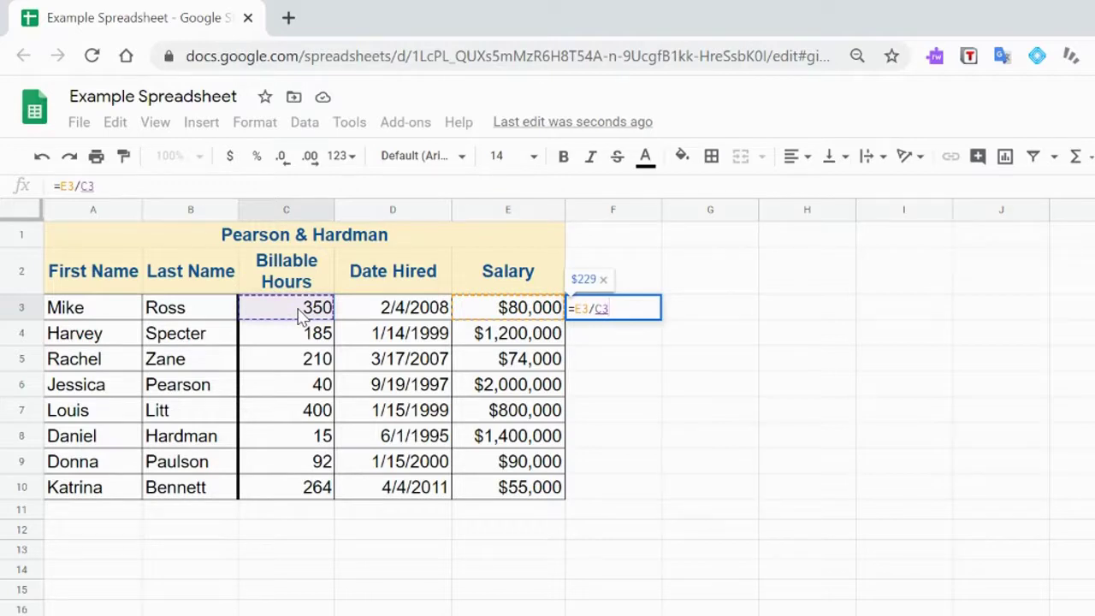
key("Return")
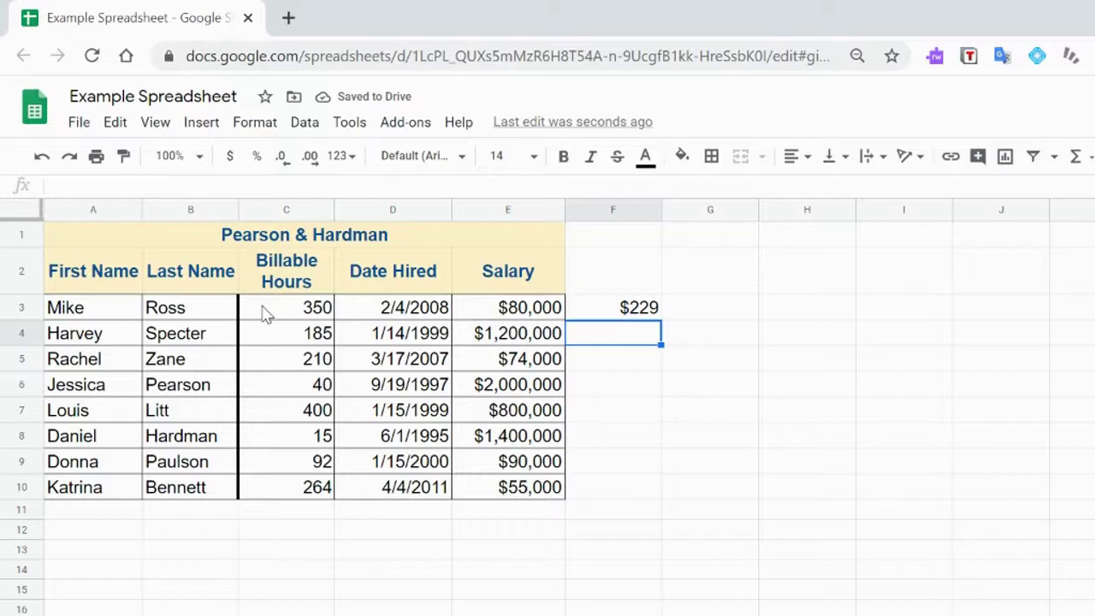
left_click(631, 310)
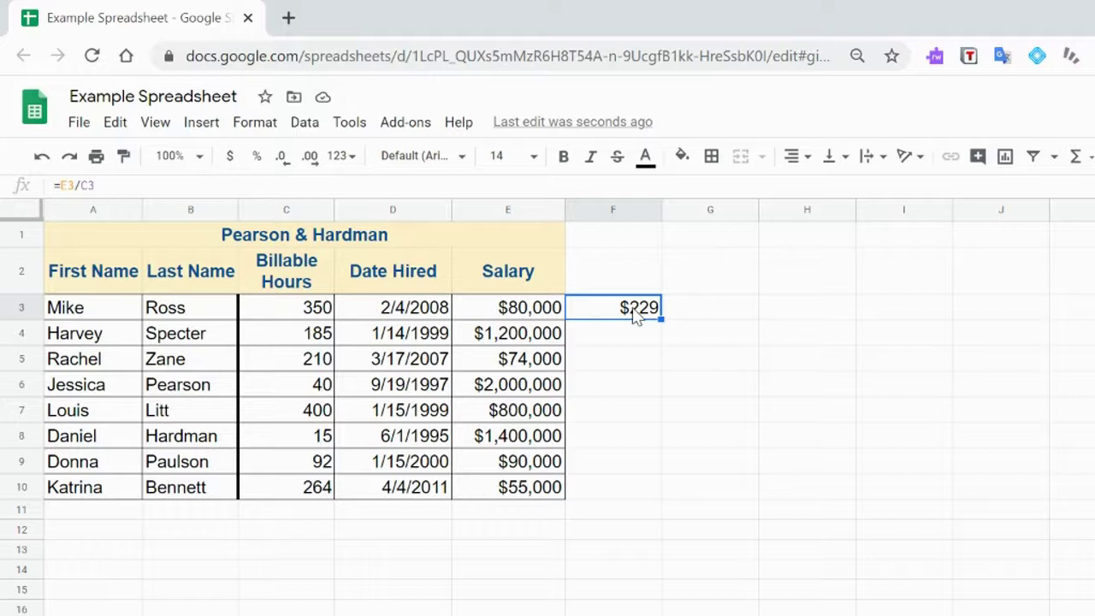
- Copy the F3 formula into each cell from F4 down to F10
key("ctrl+c")
left_click(627, 337)
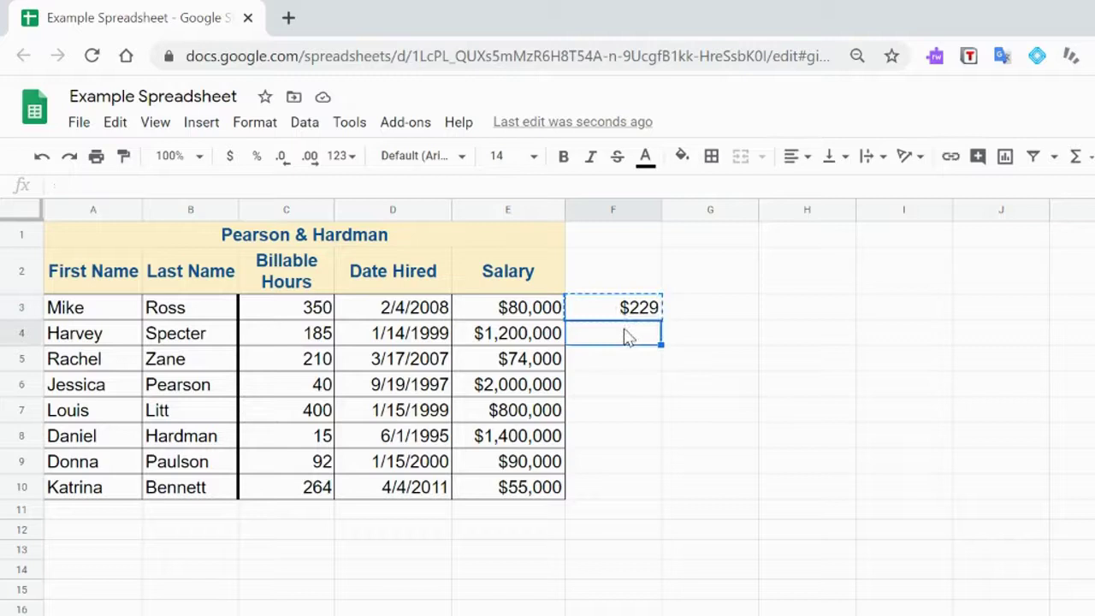
key("ctrl+v")
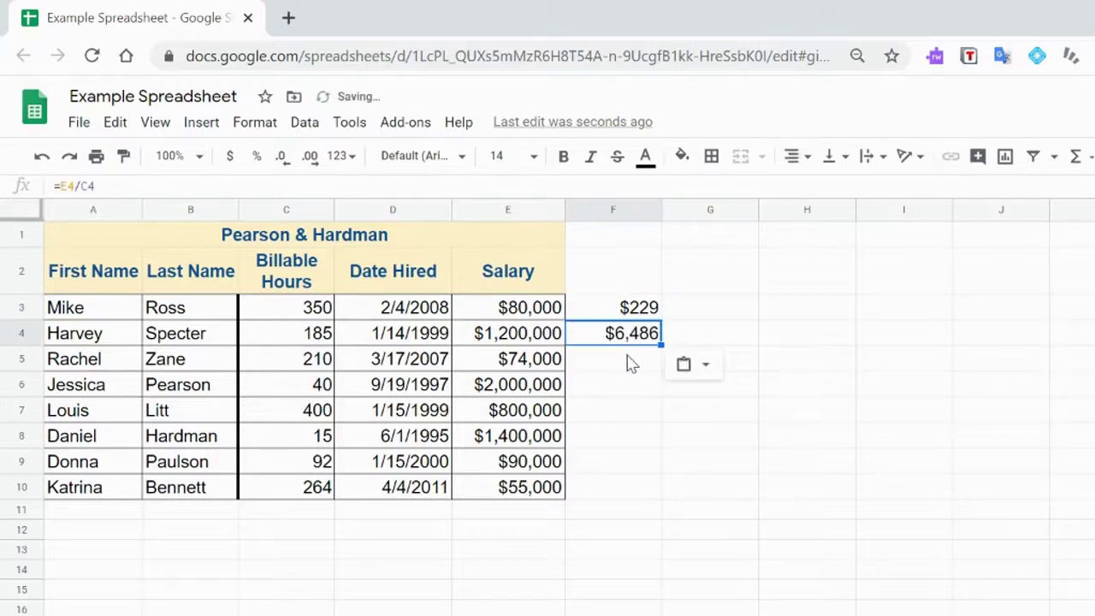
left_click(627, 364)
key("ctrl+v")
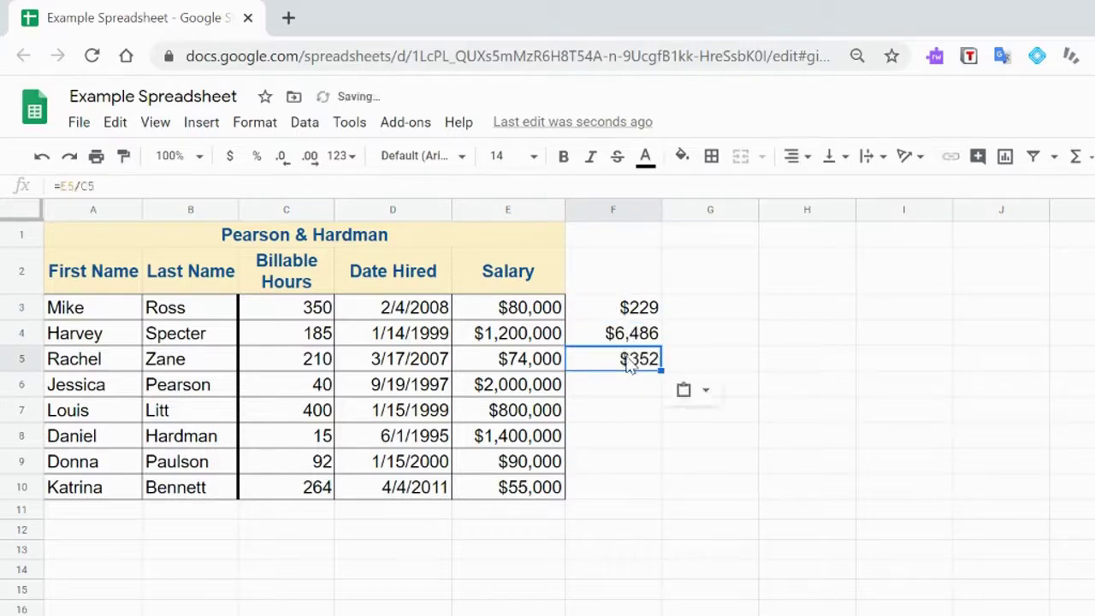
left_click(630, 384)
key("ctrl+v")
left_click(629, 424)
key("ctrl+v")
left_click(630, 438)
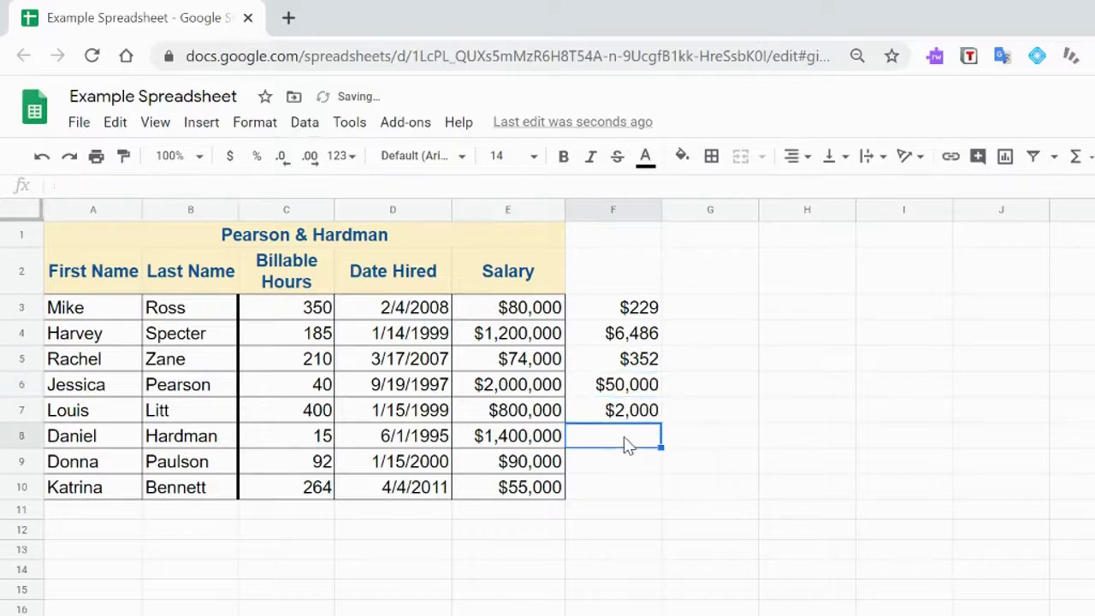
key("ctrl+v")
left_click(628, 462)
key("ctrl+v")
left_click(625, 488)
key("ctrl+v")
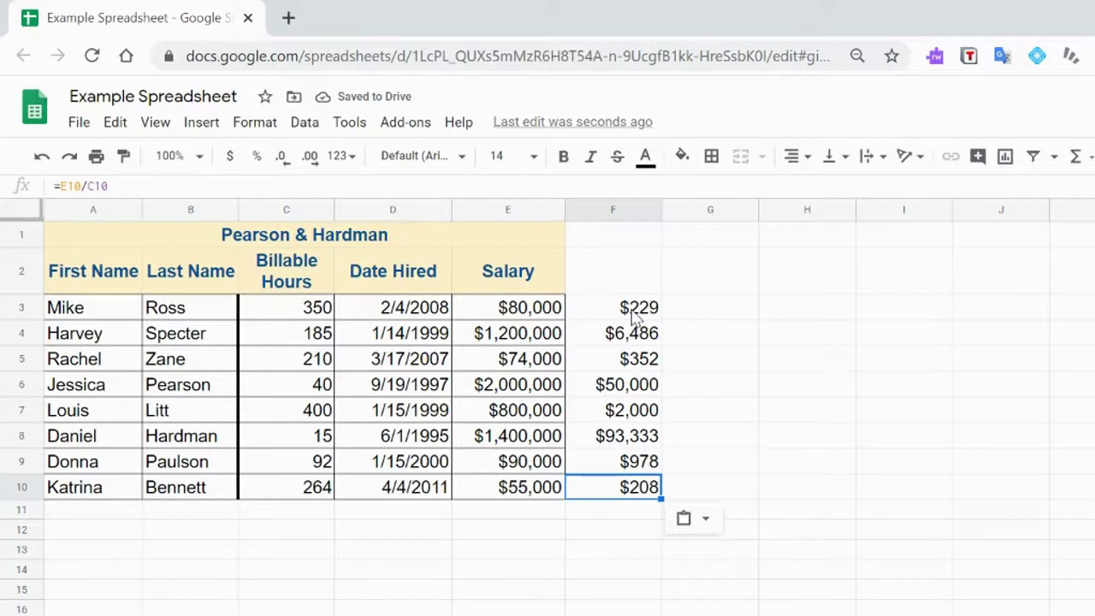
left_click(622, 404)
- Check F7's formula, then label F2 'Cost Per Hour'
double_click(628, 409)
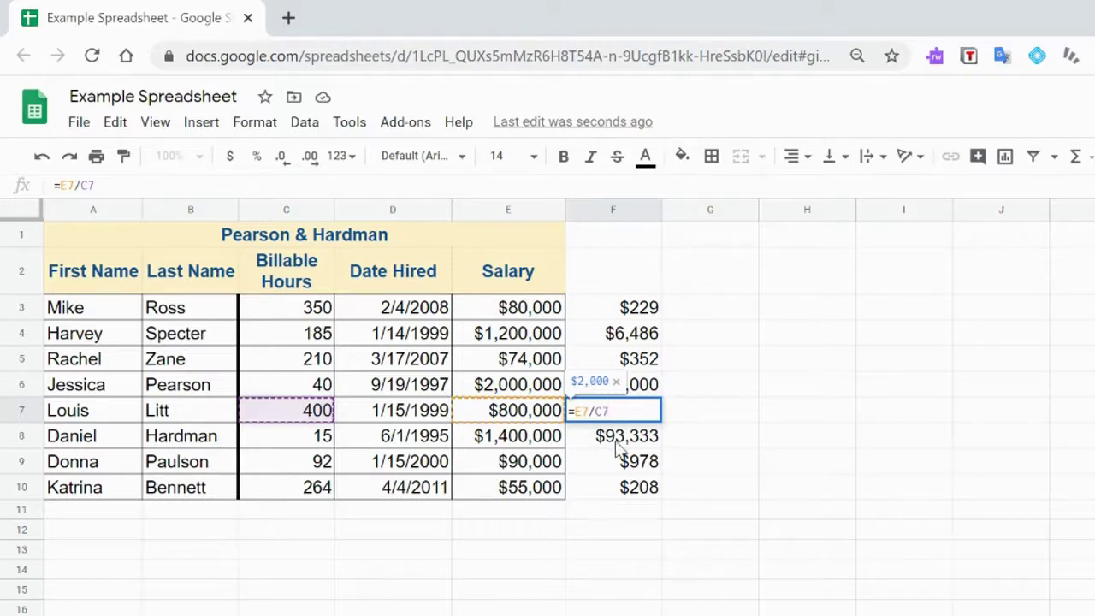
left_click(632, 285)
type("Cost")
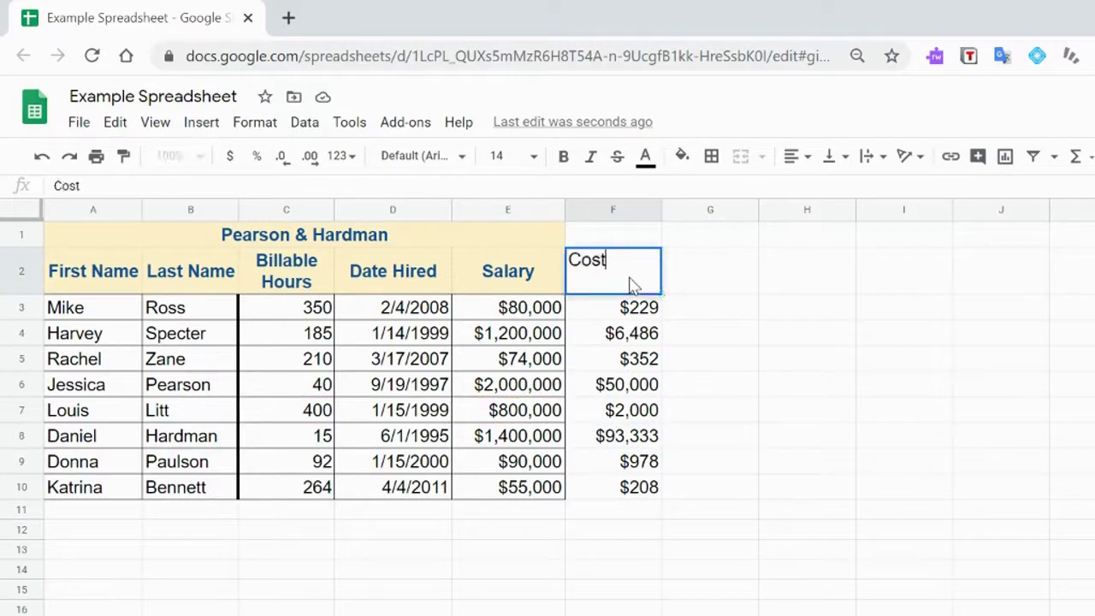
type(" Per Hour")
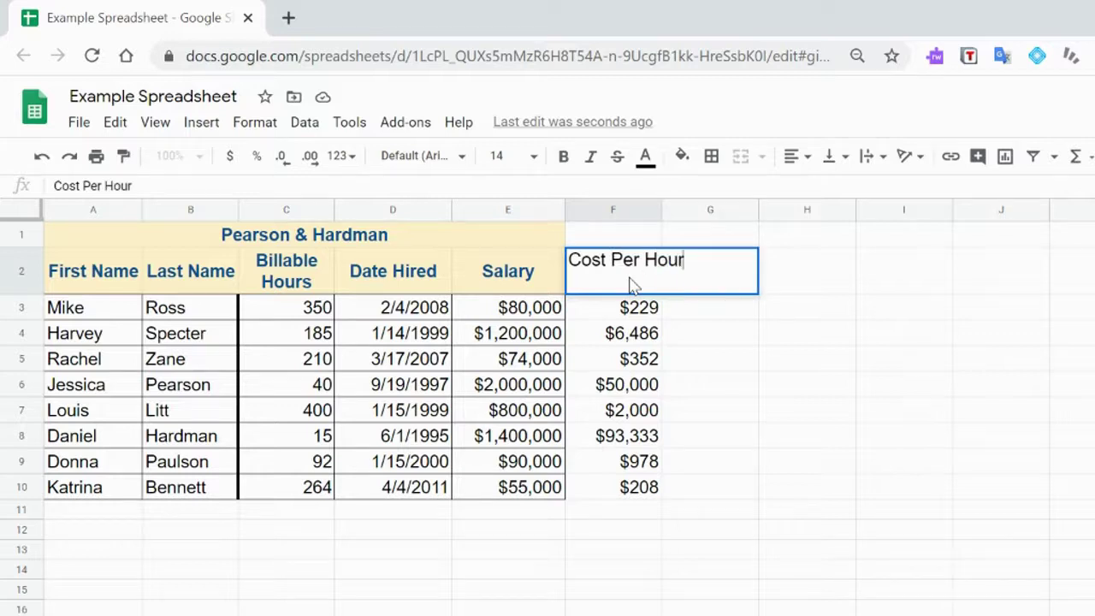
key("Return")
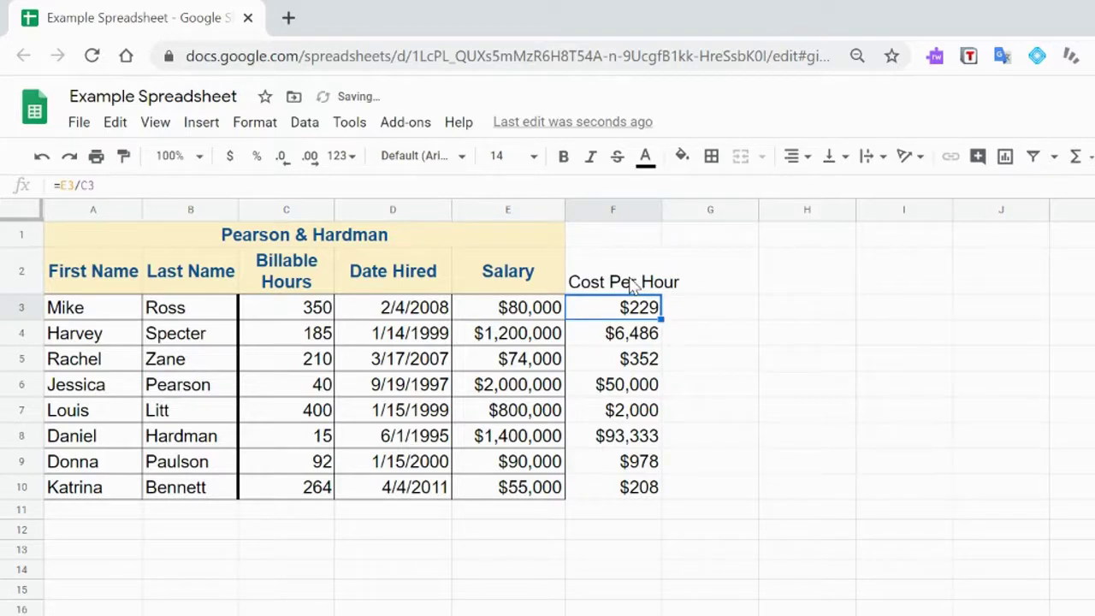
left_click_drag(522, 272, 536, 492)
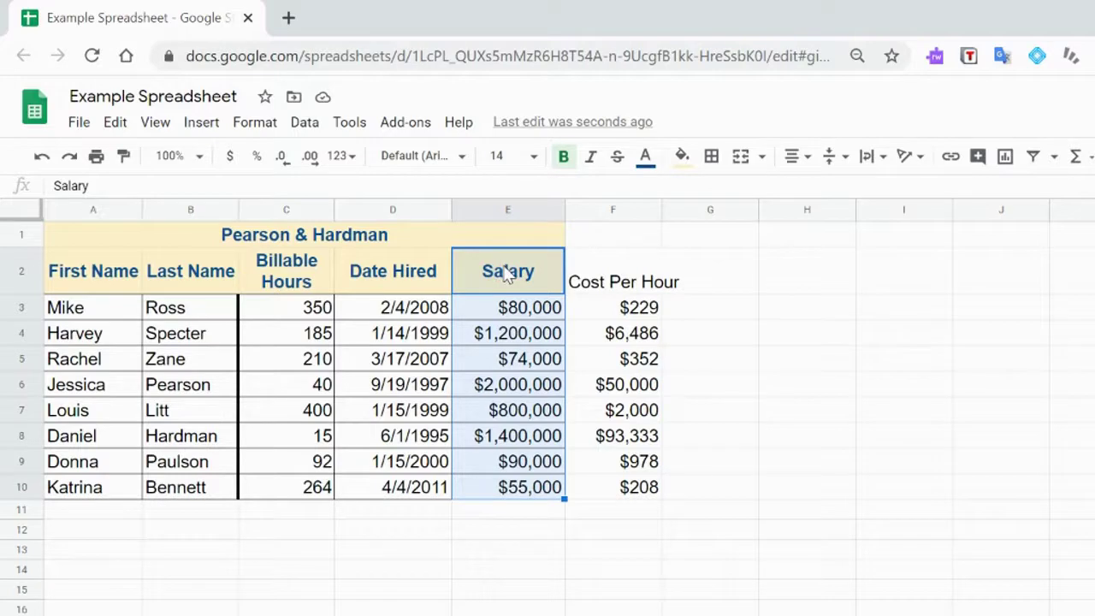
- Copy Salary column E2:E10 and paste its format only onto column F from F2
left_click(116, 123)
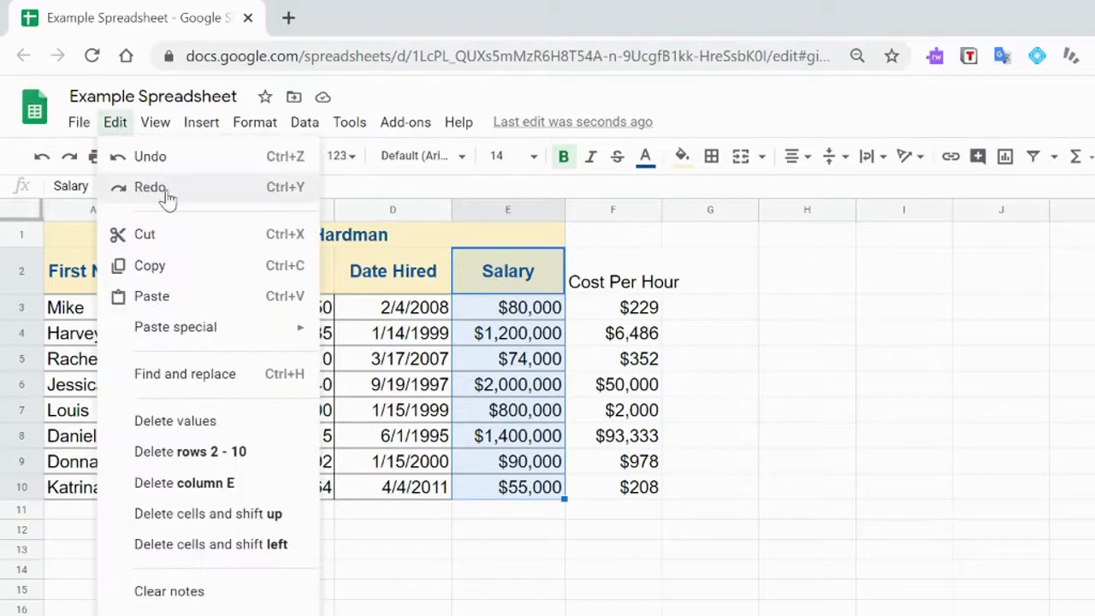
left_click(186, 267)
left_click(610, 270)
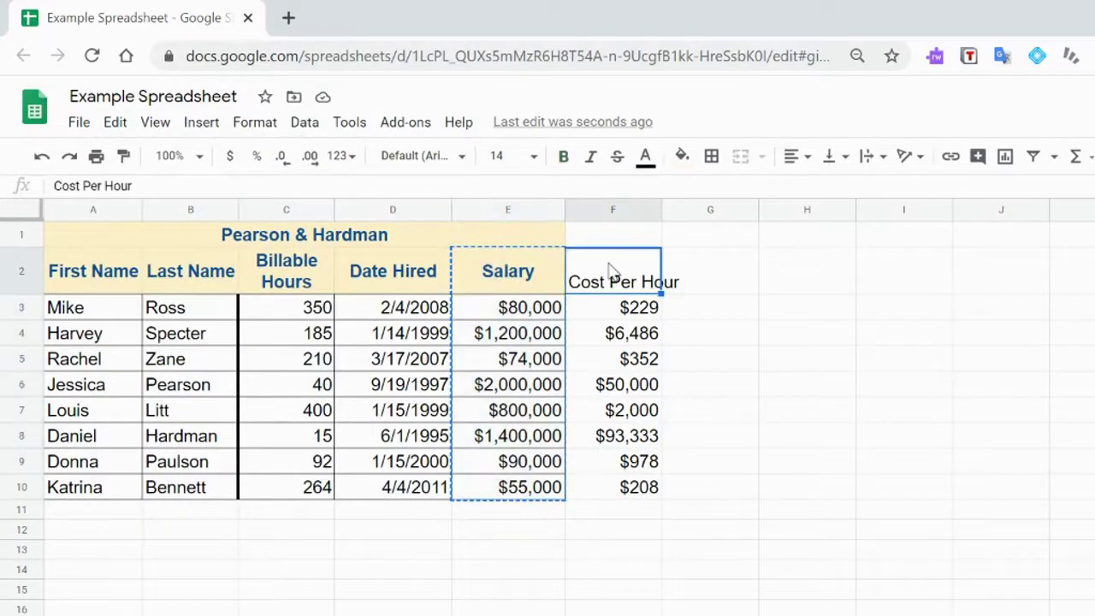
right_click(610, 270)
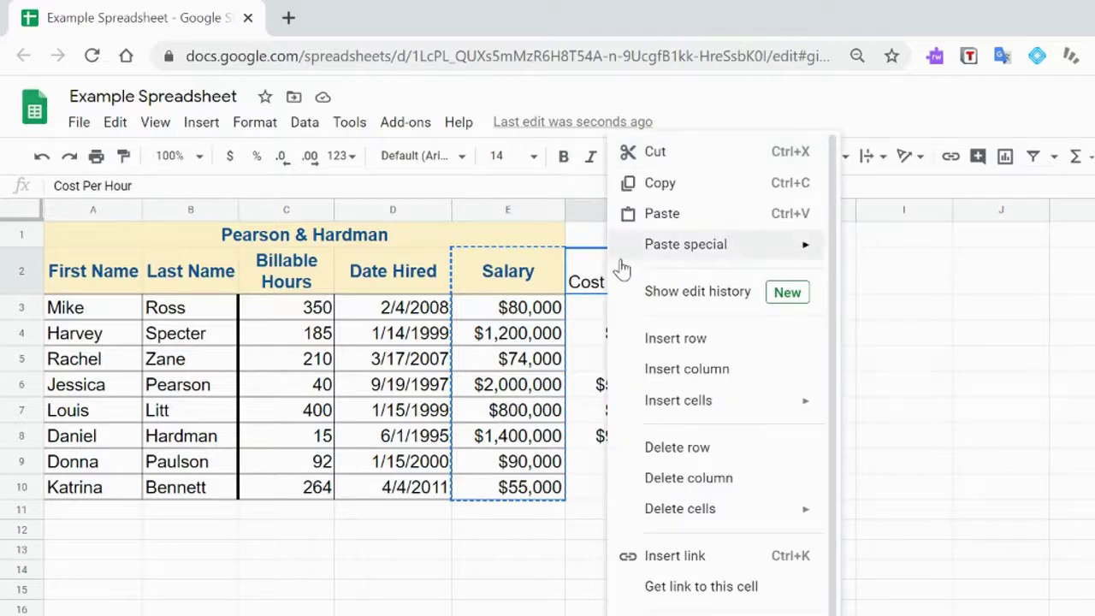
mouse_move(679, 257)
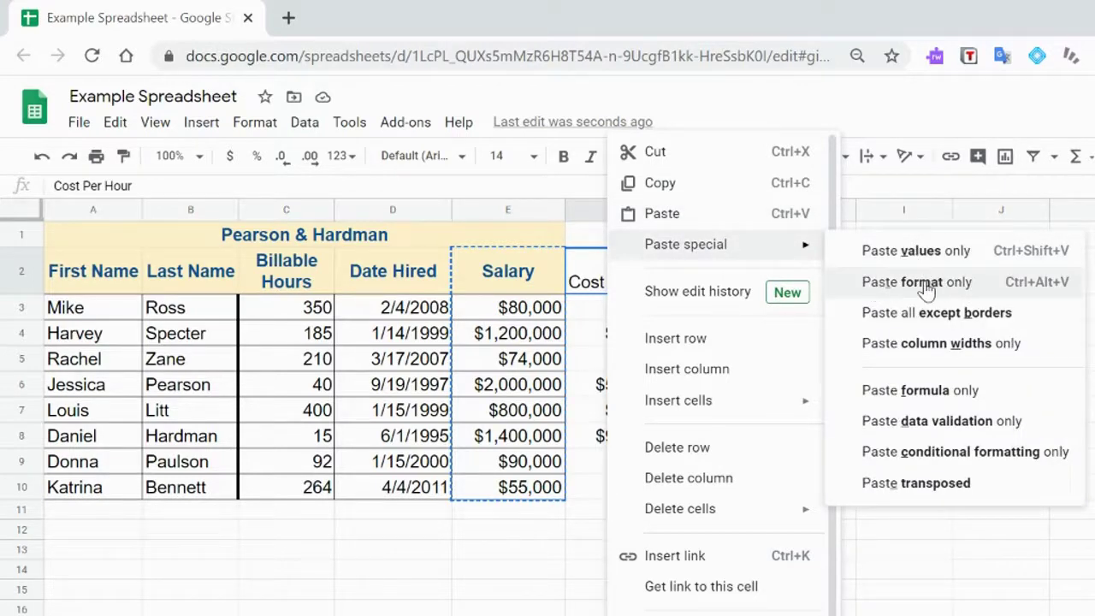
left_click(926, 283)
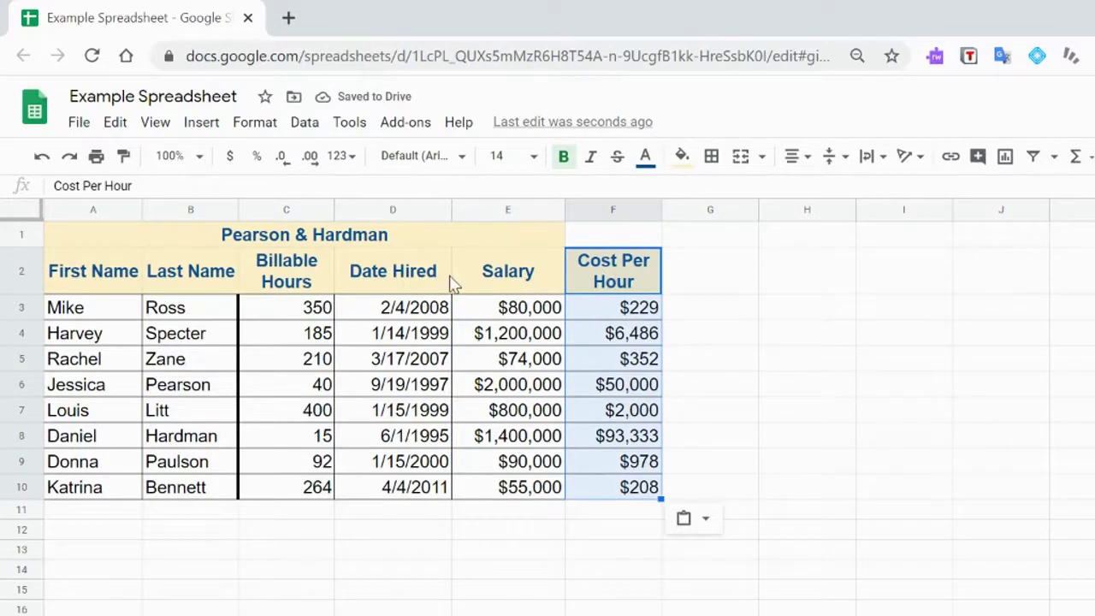
left_click(715, 285)
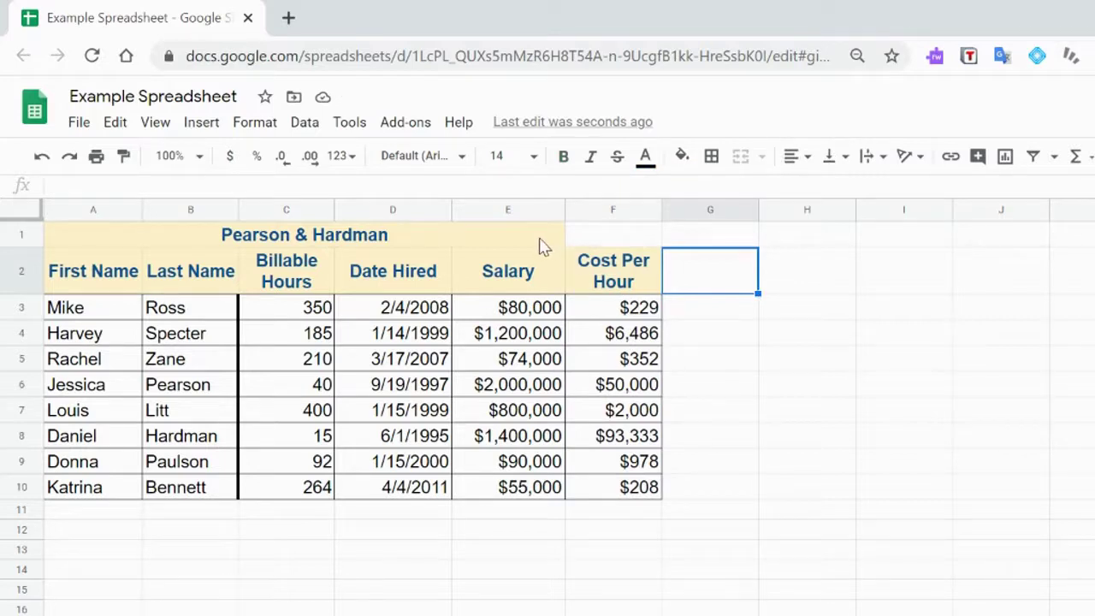
- Re-merge the Pearson & Hardman title across A1:F1 to cover the Cost Per Hour column
left_click_drag(587, 243, 451, 240)
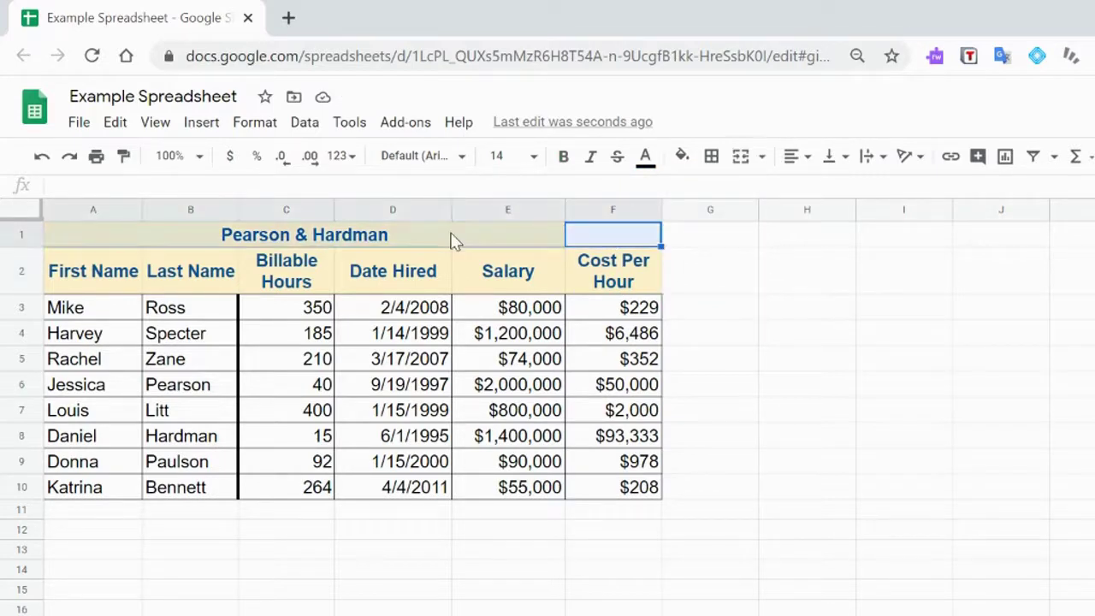
left_click(741, 158)
left_click(698, 282)
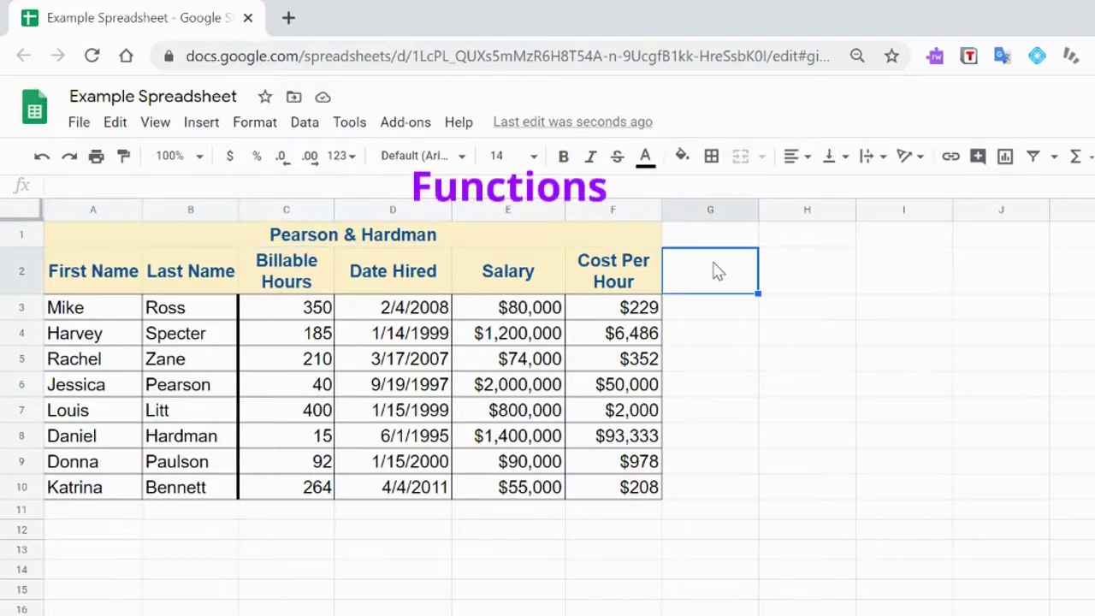
left_click(541, 510)
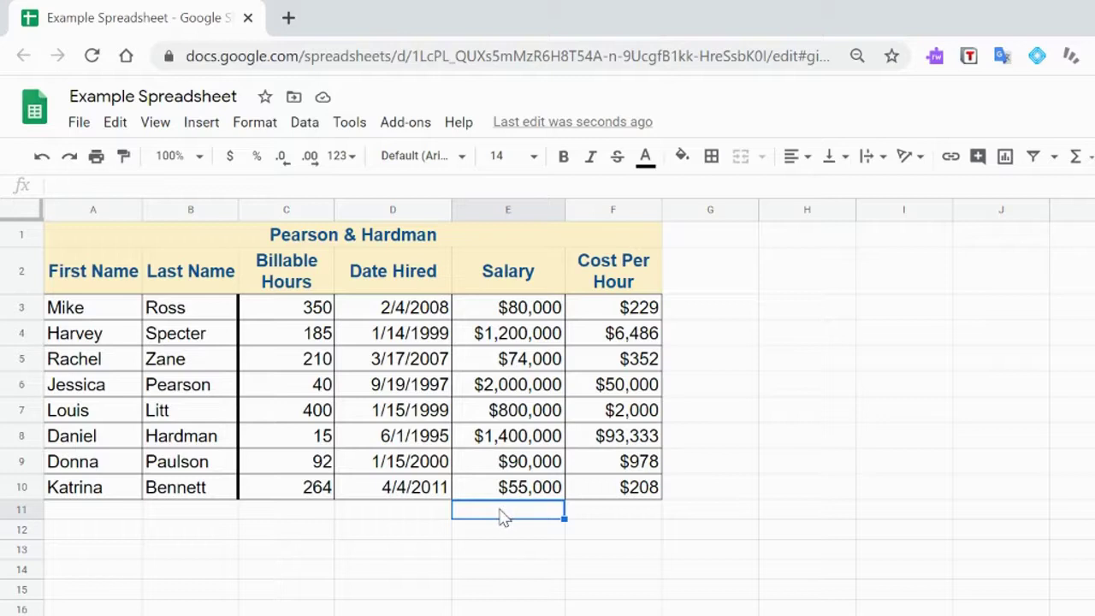
- Build a manual =E3+E4+E5+E6 sum in E11, then erase it back to '='
type("=")
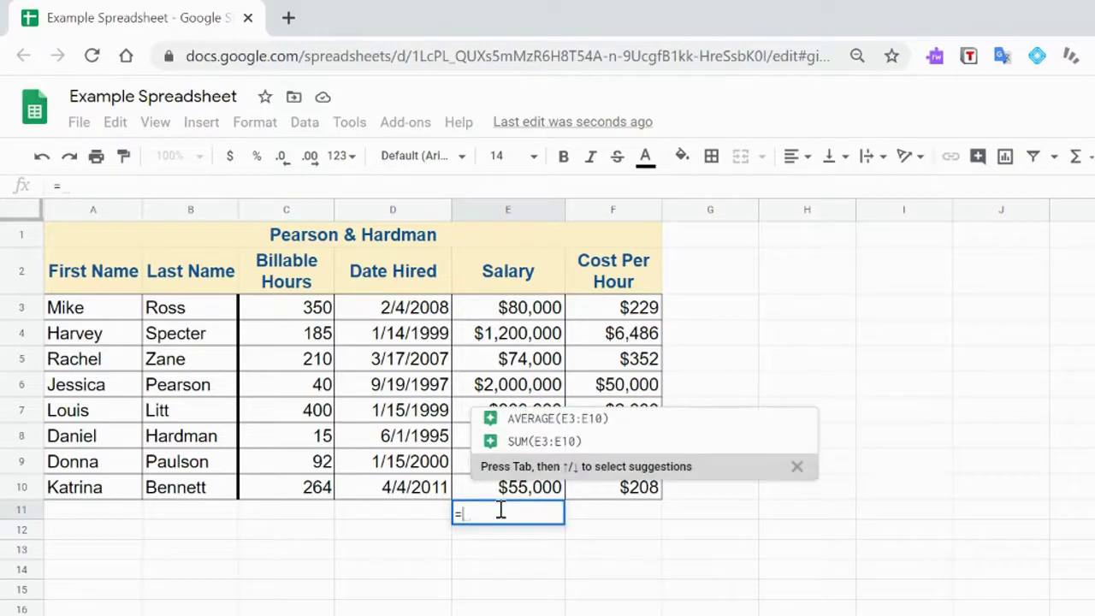
left_click(548, 311)
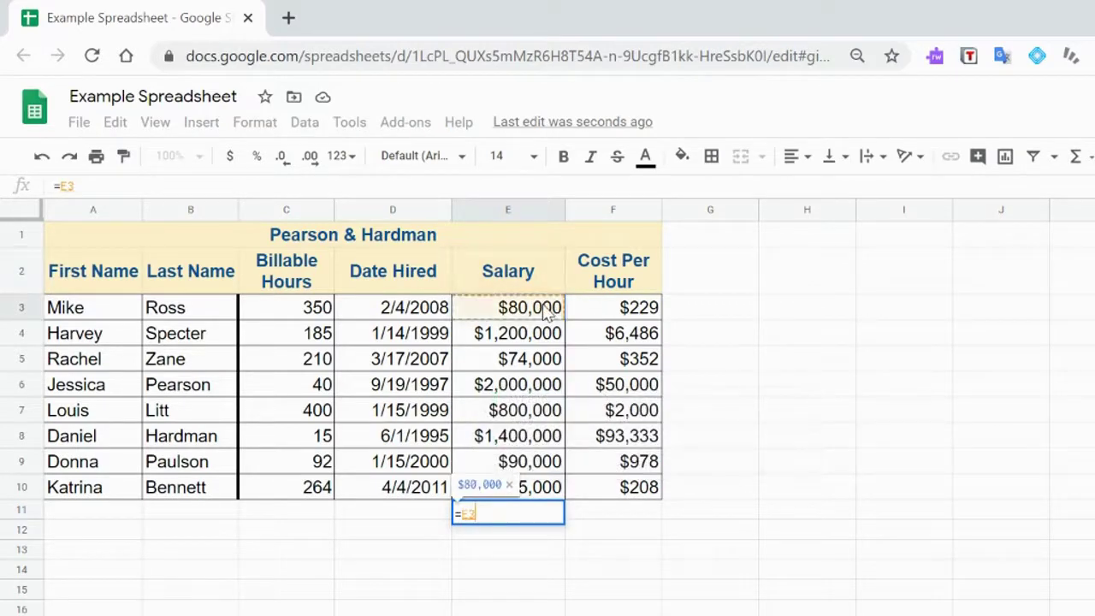
type("+")
left_click(524, 334)
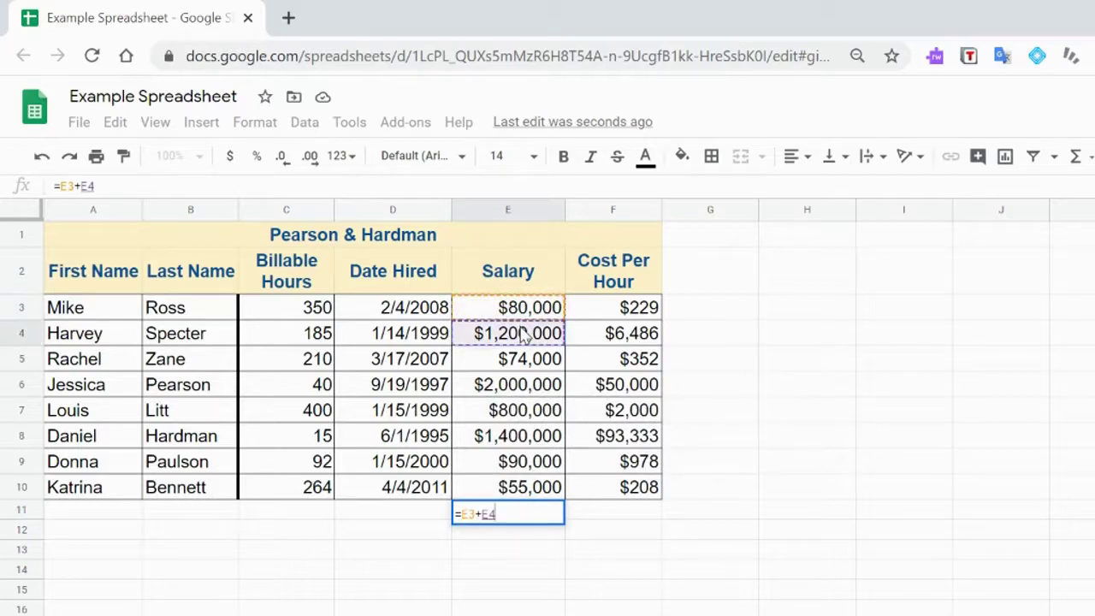
type("+")
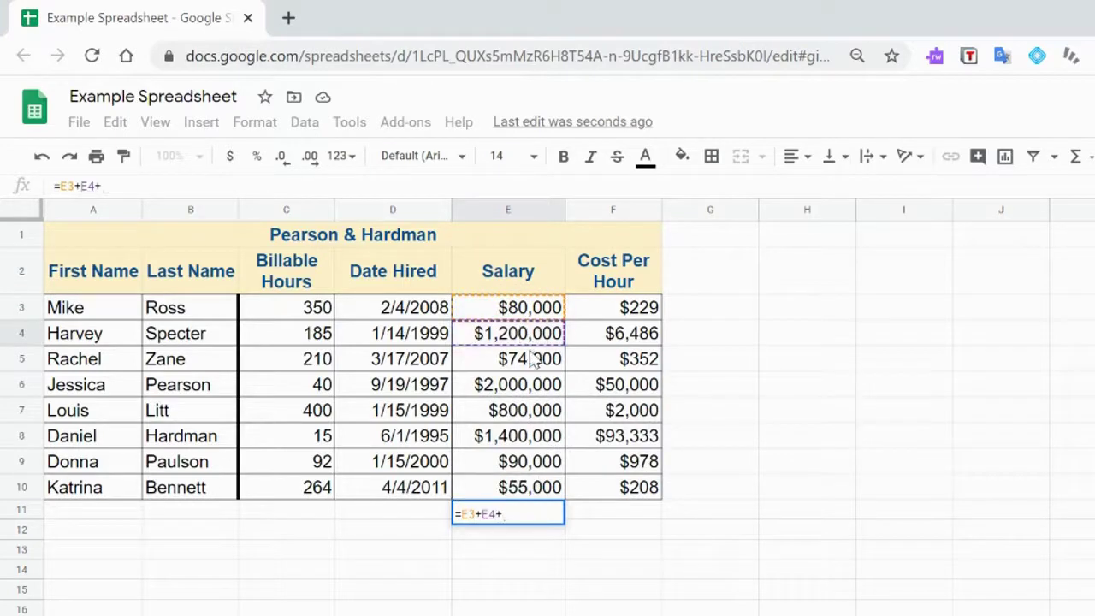
left_click(530, 361)
type("+")
left_click(541, 392)
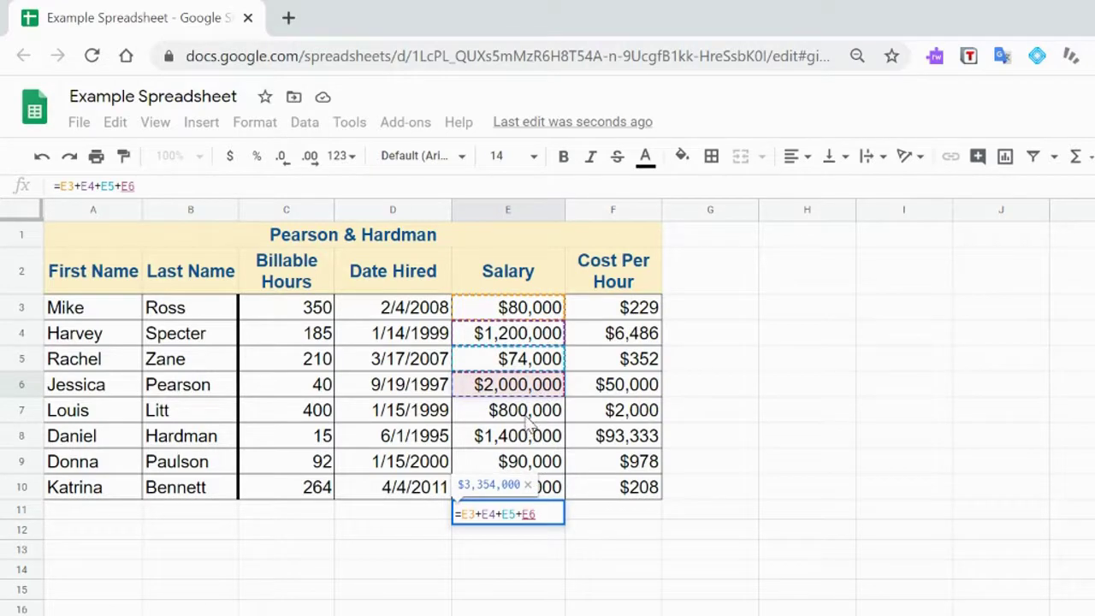
key("BackSpace")
key("BackSpace")
key("BackSpace")
key("BackSpace")
key("BackSpace")
key("BackSpace")
key("BackSpace")
key("BackSpace")
key("BackSpace")
key("BackSpace")
key("BackSpace")
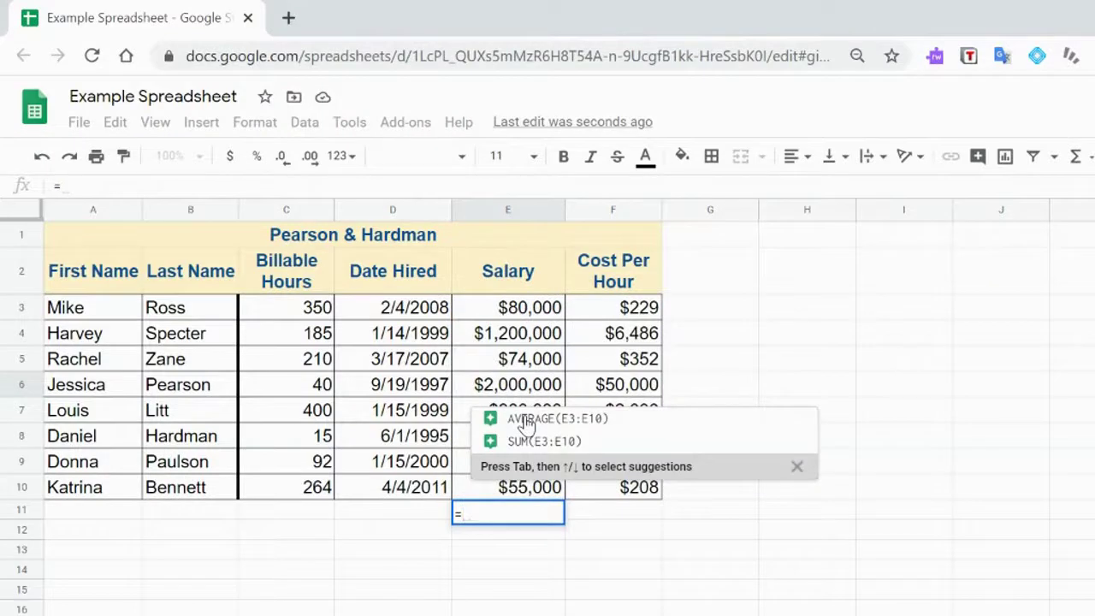
- Complete E11 as =sum(E3:E10), totalling salaries to $5,699,000
type("sum(")
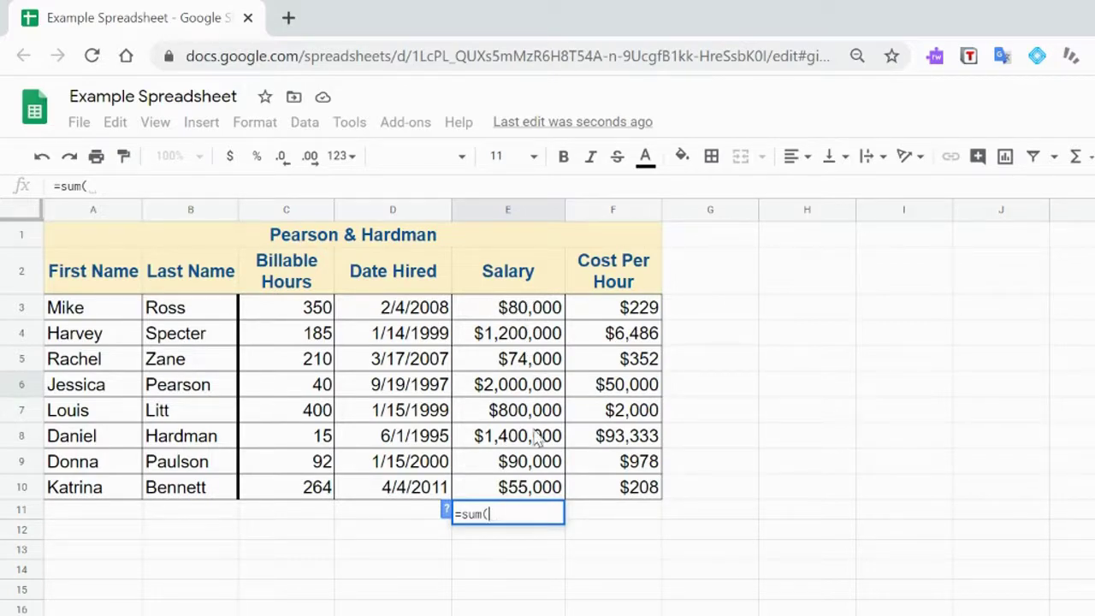
left_click_drag(532, 313, 537, 486)
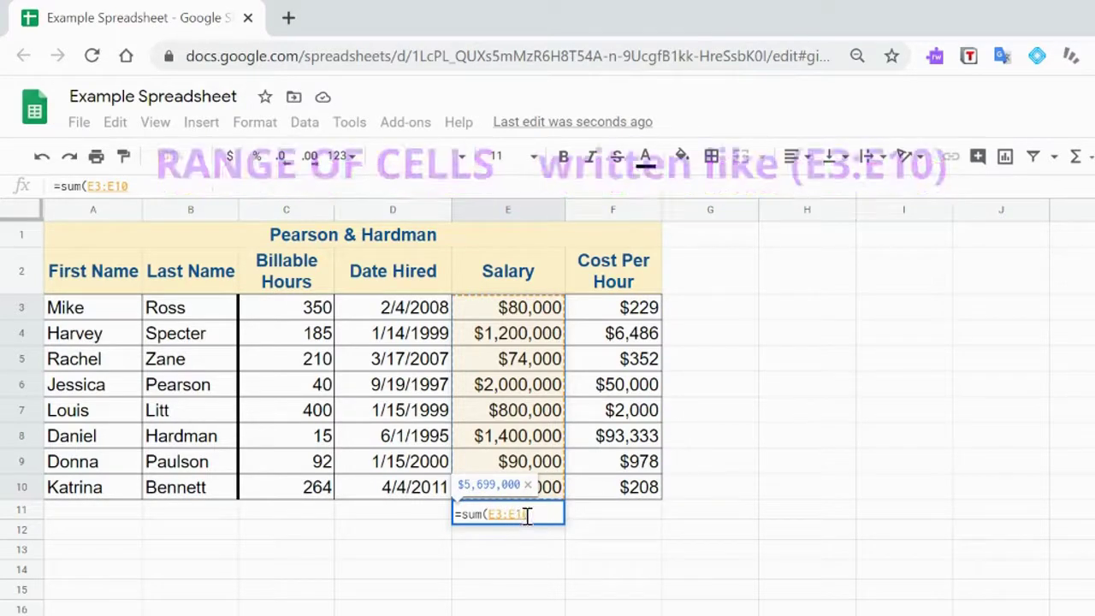
type(")")
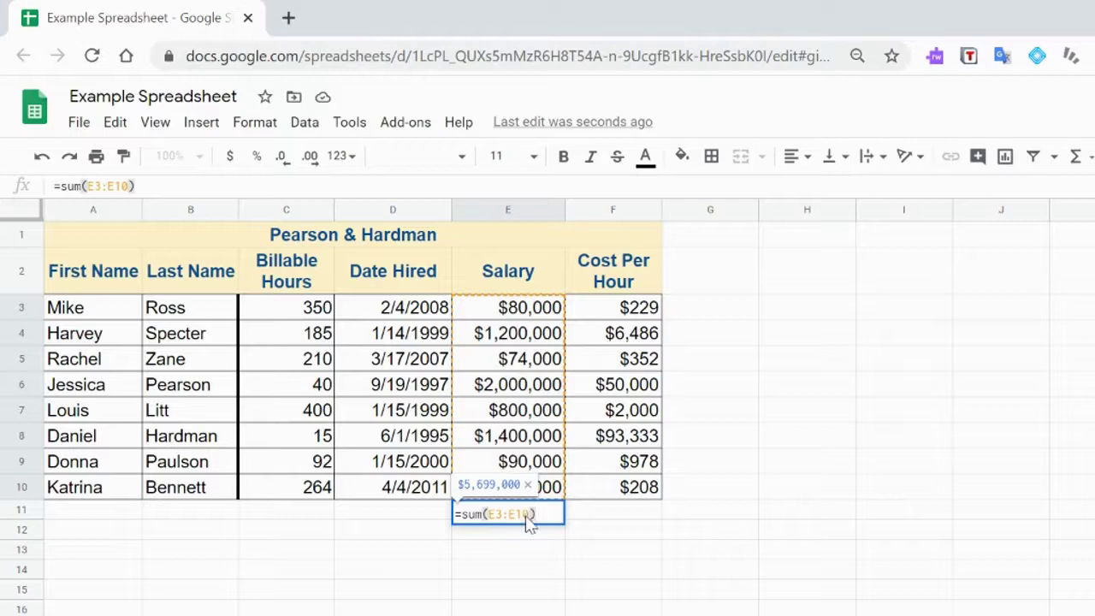
key("Return")
left_click(516, 522)
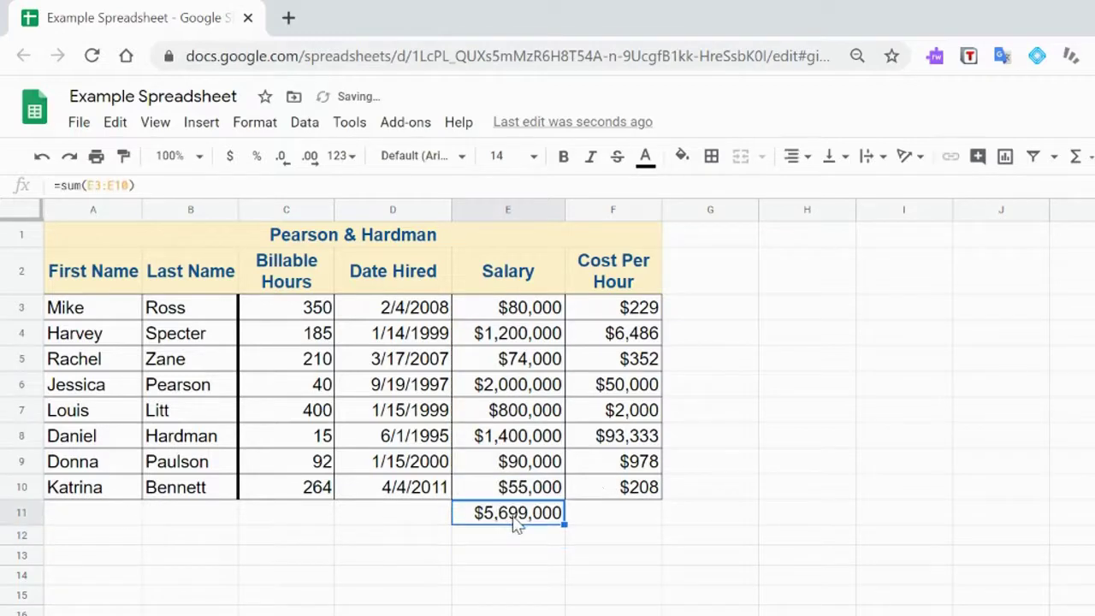
left_click(433, 517)
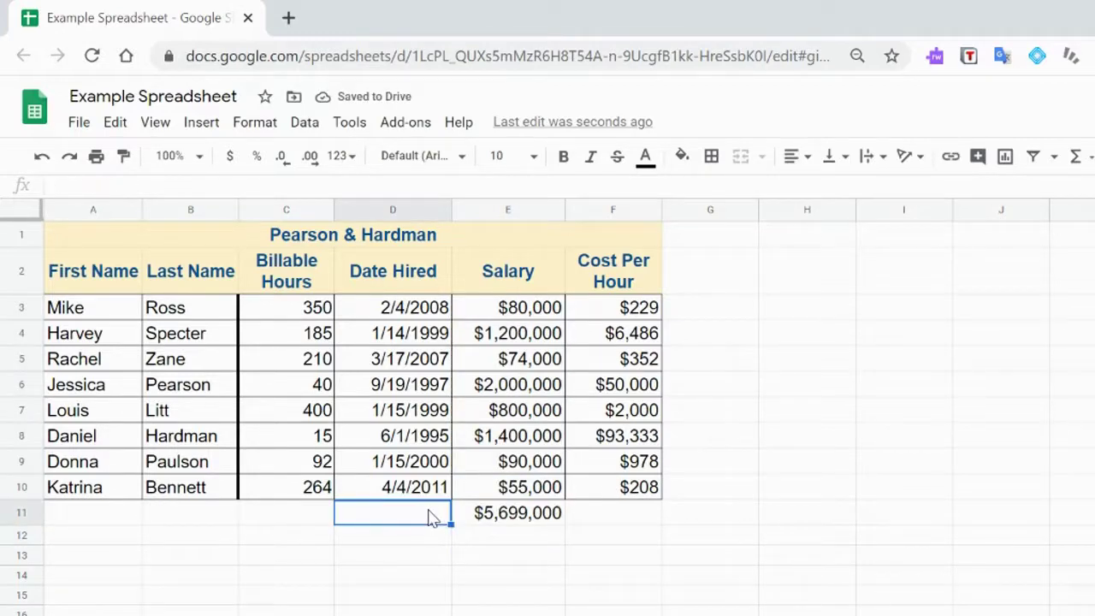
- Label D11 'TOTAL' and right-align it
type("TOTAL")
key("Return")
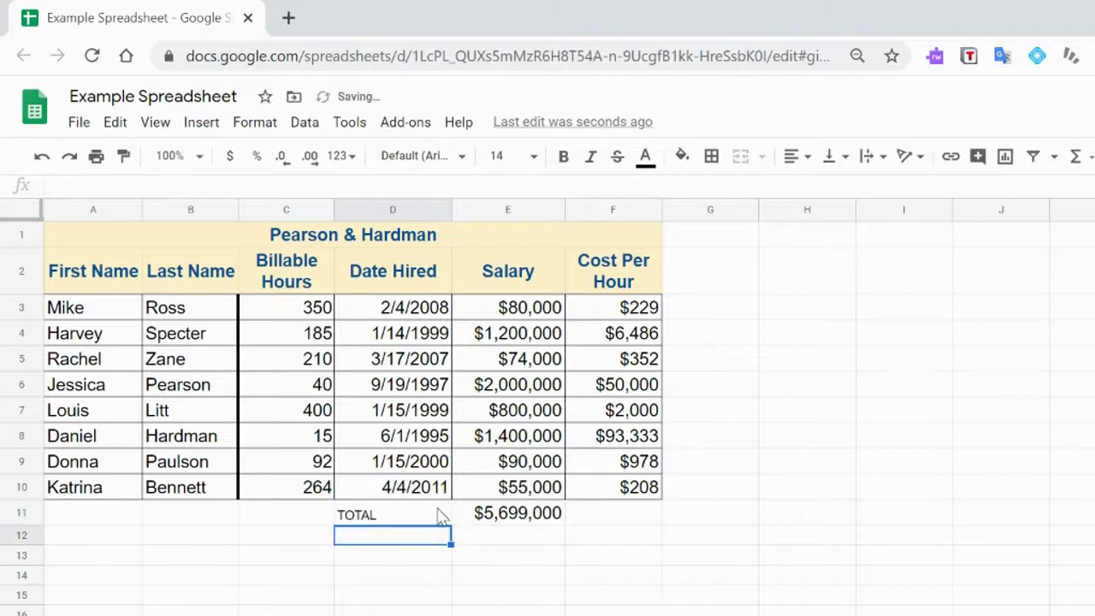
left_click(432, 517)
left_click(795, 154)
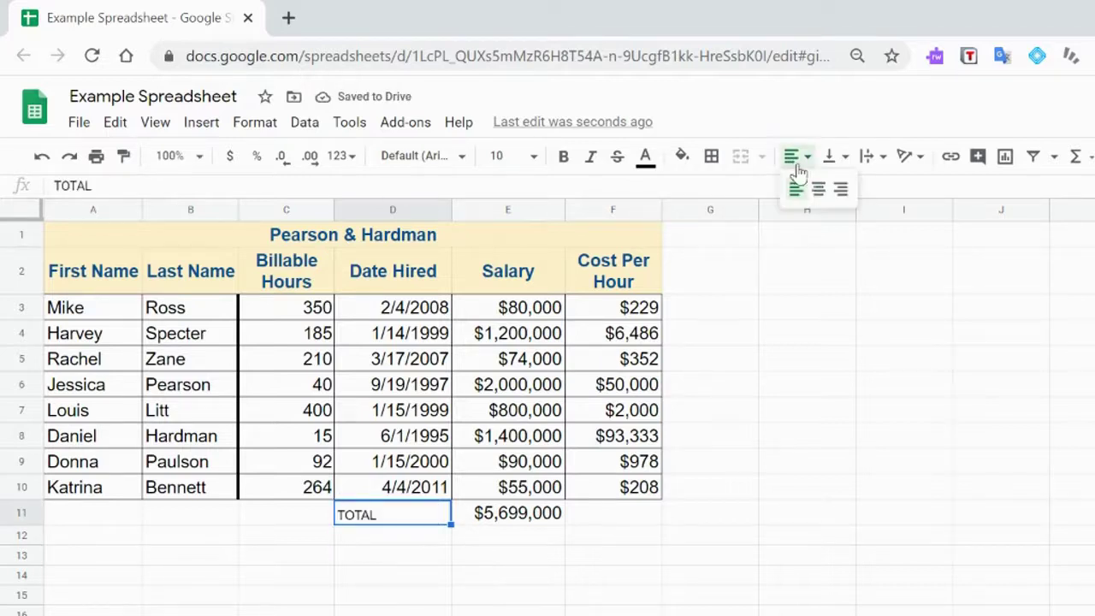
left_click(840, 192)
- Put a medium-weight outer border around D11:E11
left_click_drag(439, 522, 502, 520)
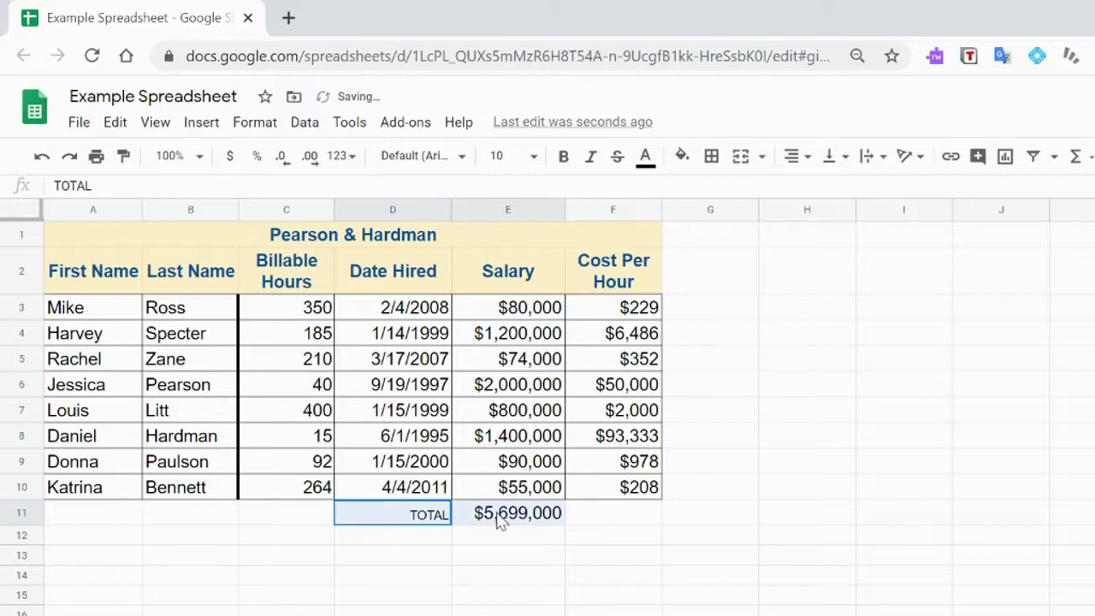
left_click(711, 156)
left_click(860, 220)
left_click(909, 286)
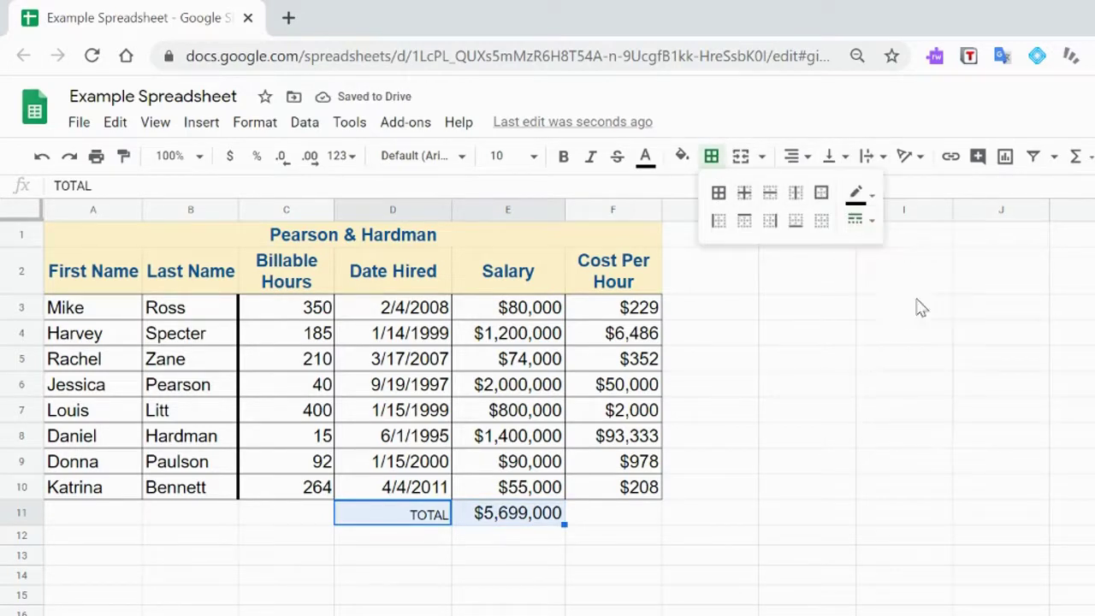
left_click(824, 194)
left_click(773, 537)
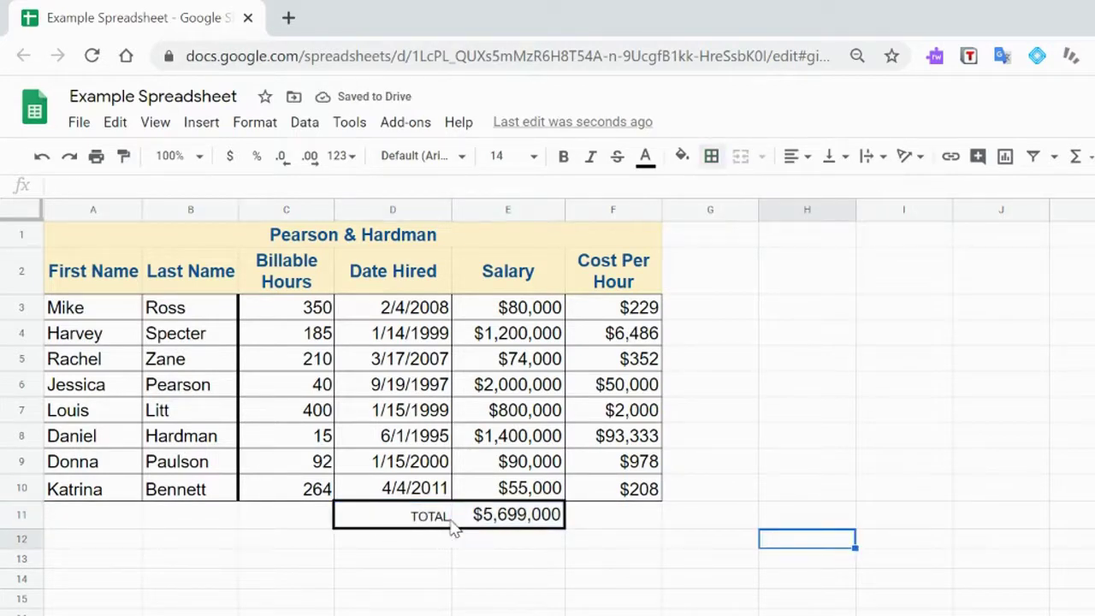
- Change the E6 salary to 1,900,000 and start a formula in C11
left_click(531, 389)
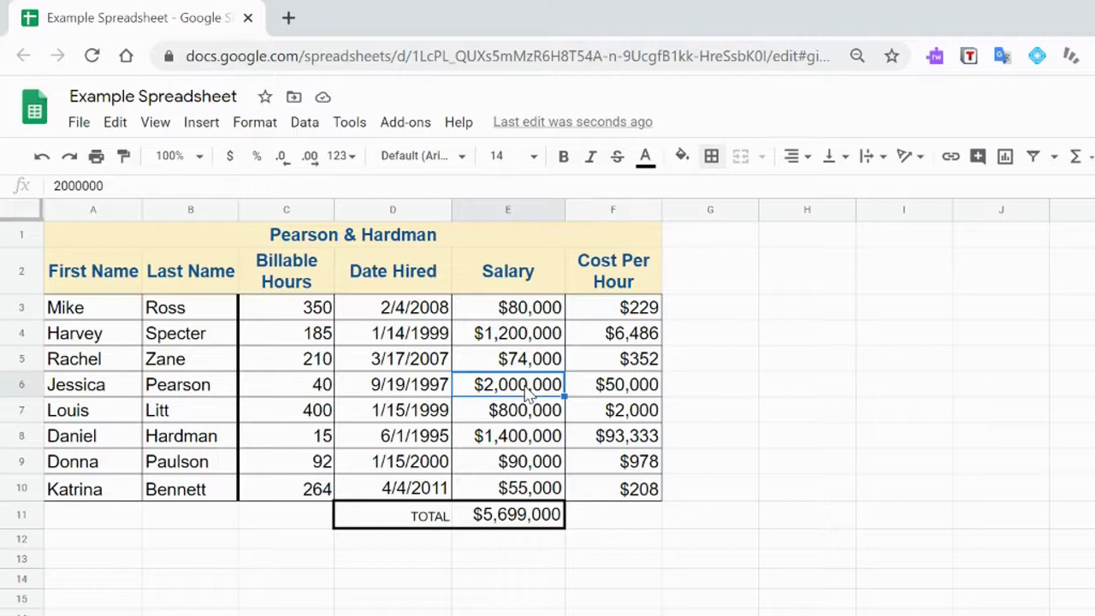
type("1,9")
type("00,000")
key("Return")
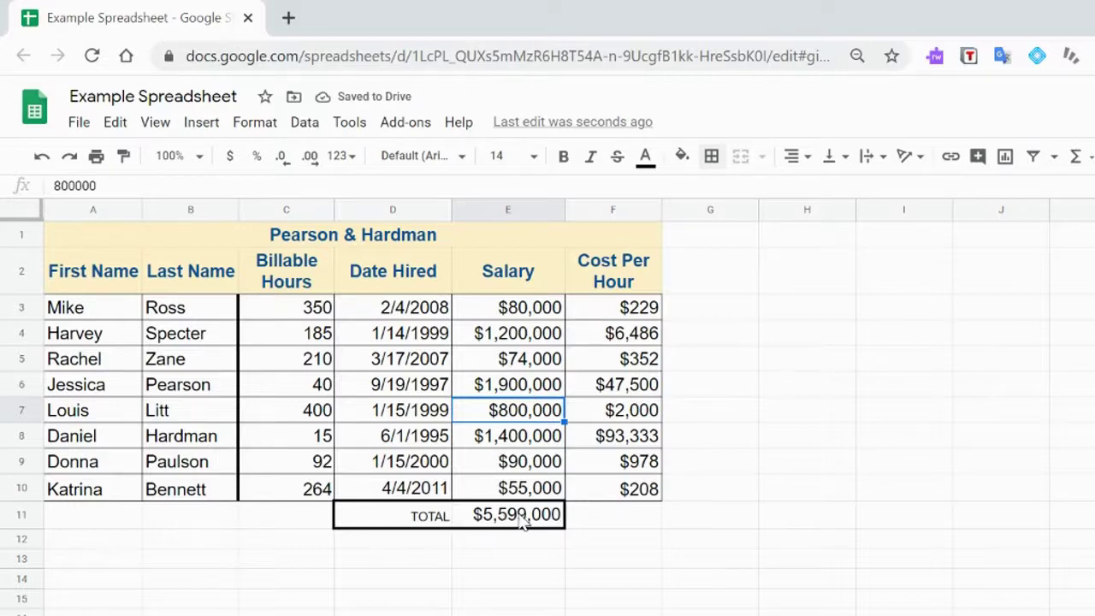
left_click(291, 520)
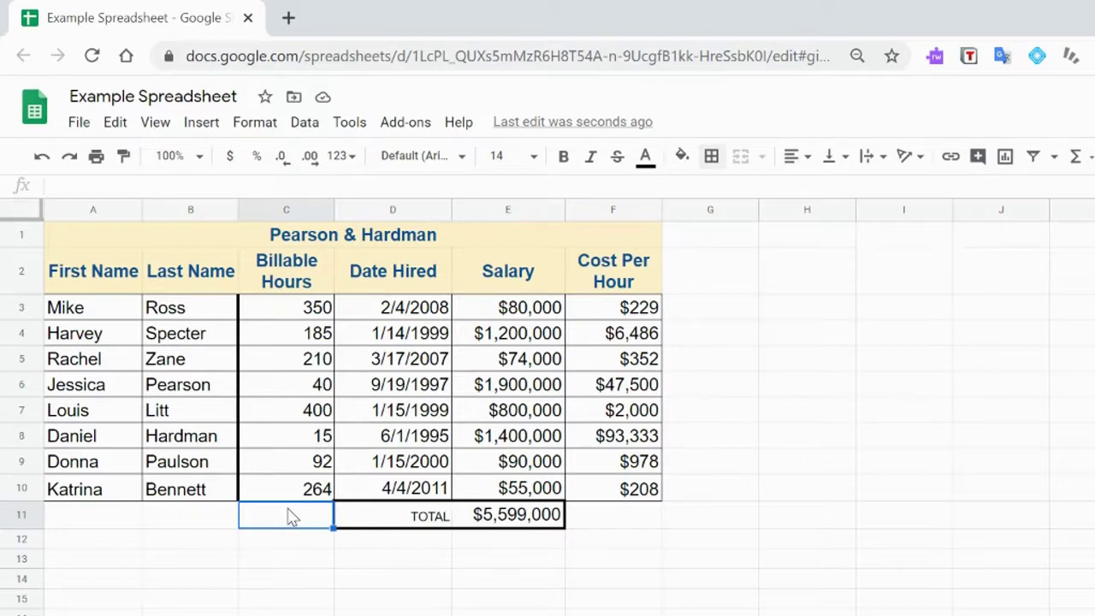
type("=")
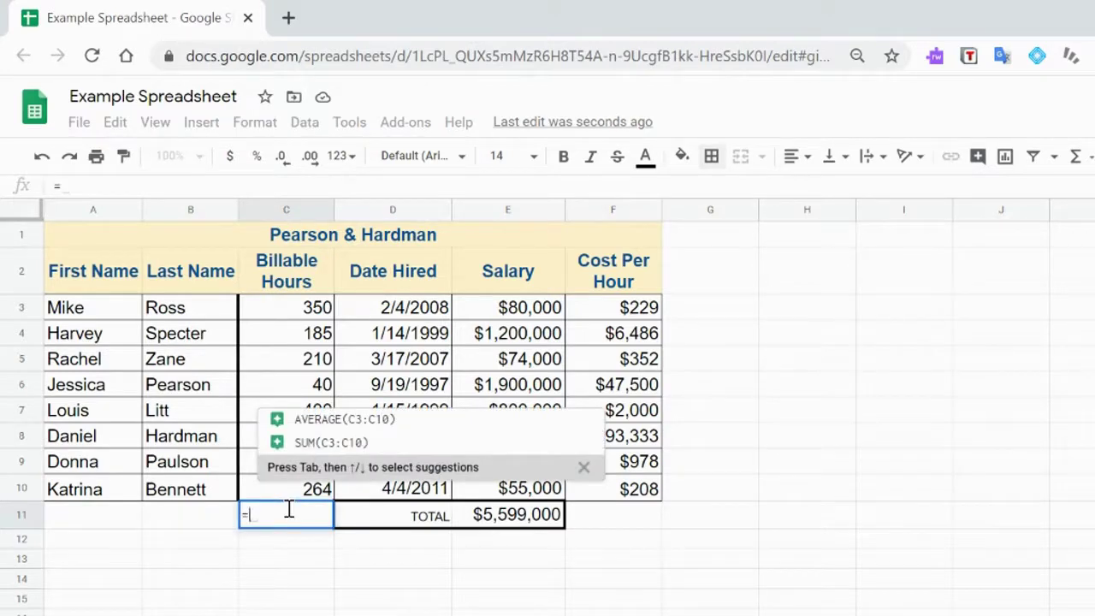
- Fill C11 with =AVERAGE(C3:C10), giving 195, and label B11 'AVERAGE'
left_click(324, 411)
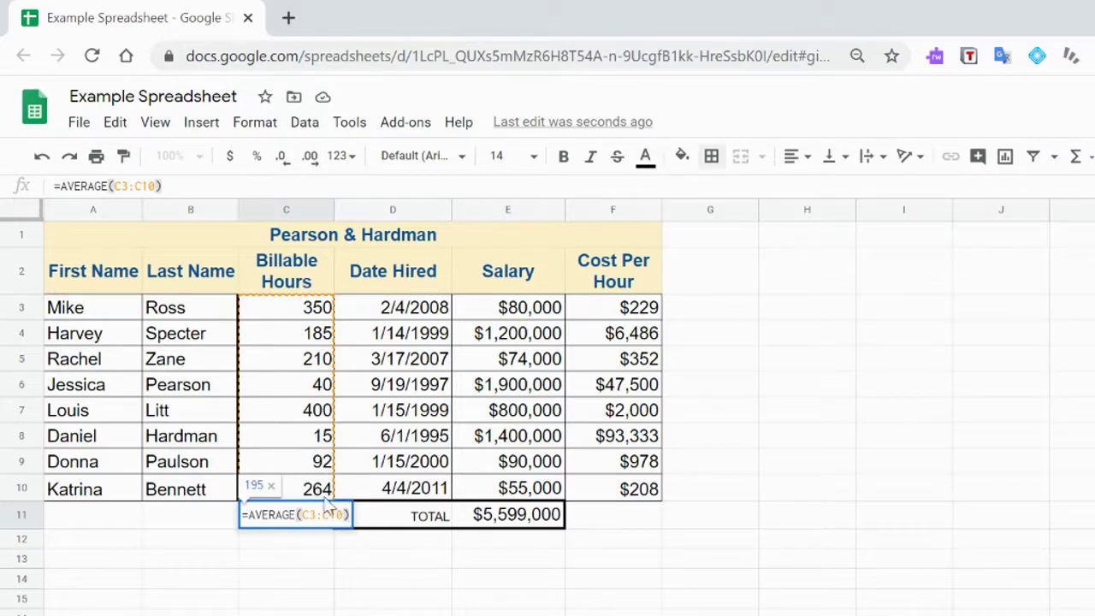
key("Return")
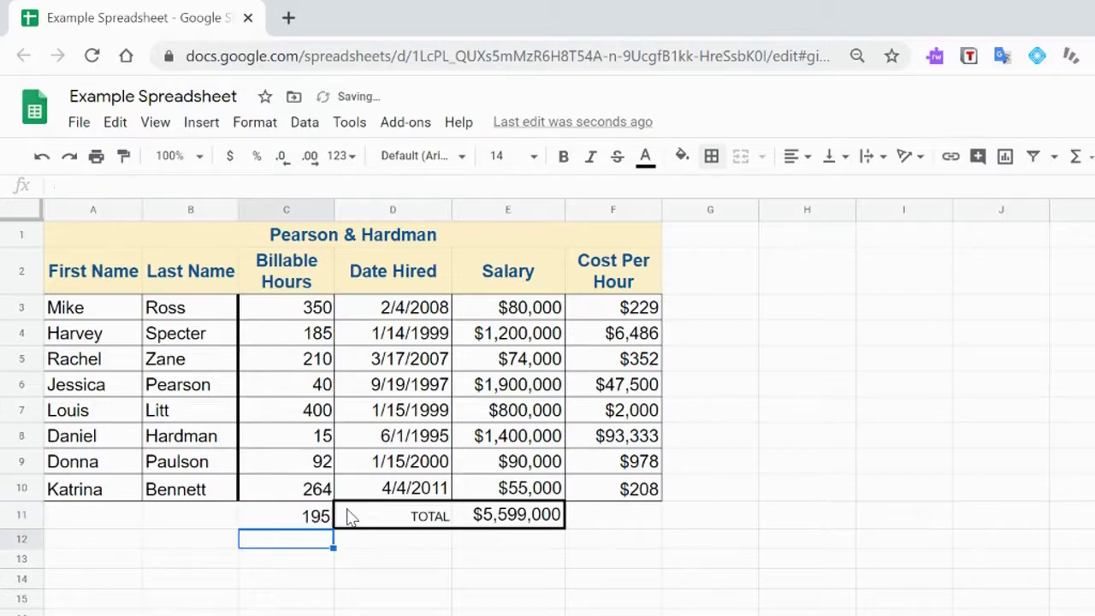
left_click(299, 518)
left_click(200, 522)
type("AVERAGE")
key("Return")
- Frame B11:C11 with a thick outer border
left_click_drag(200, 521, 291, 518)
left_click(711, 156)
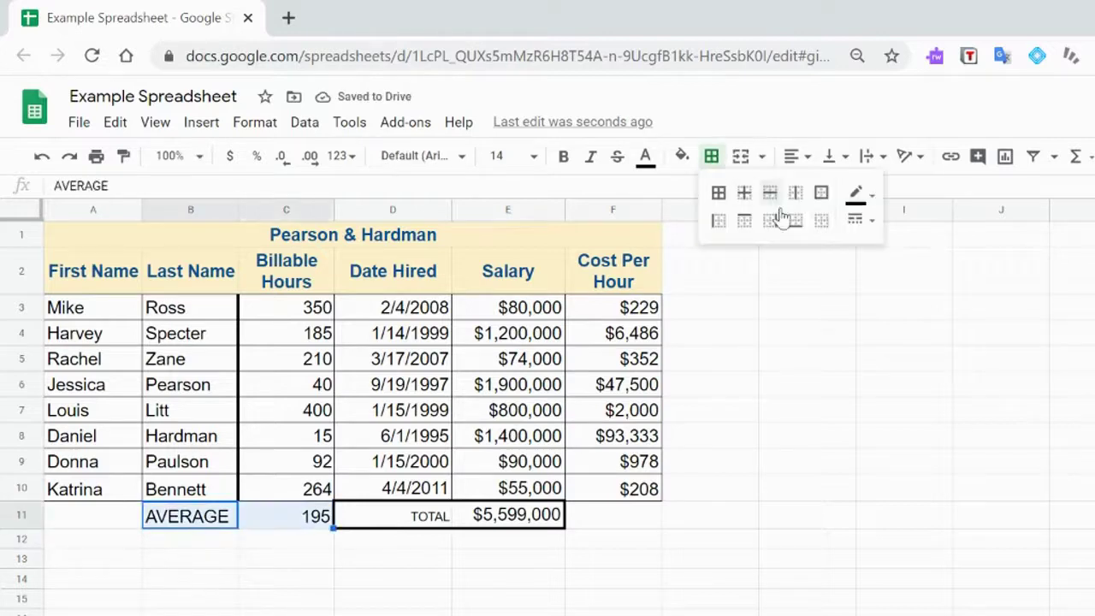
left_click(822, 191)
left_click(807, 515)
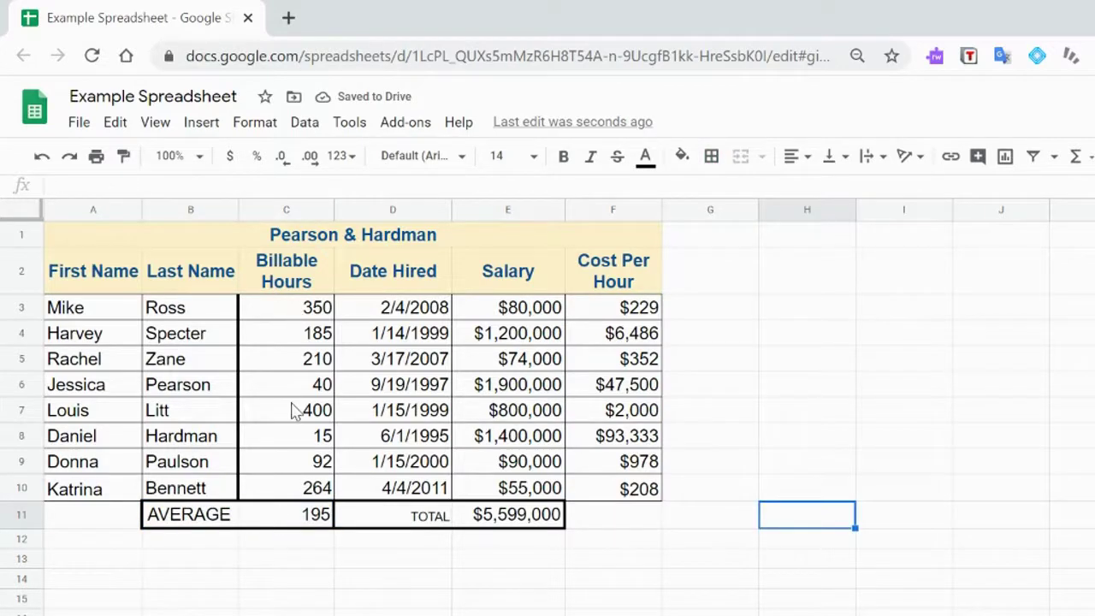
left_click(291, 522)
left_click(618, 515)
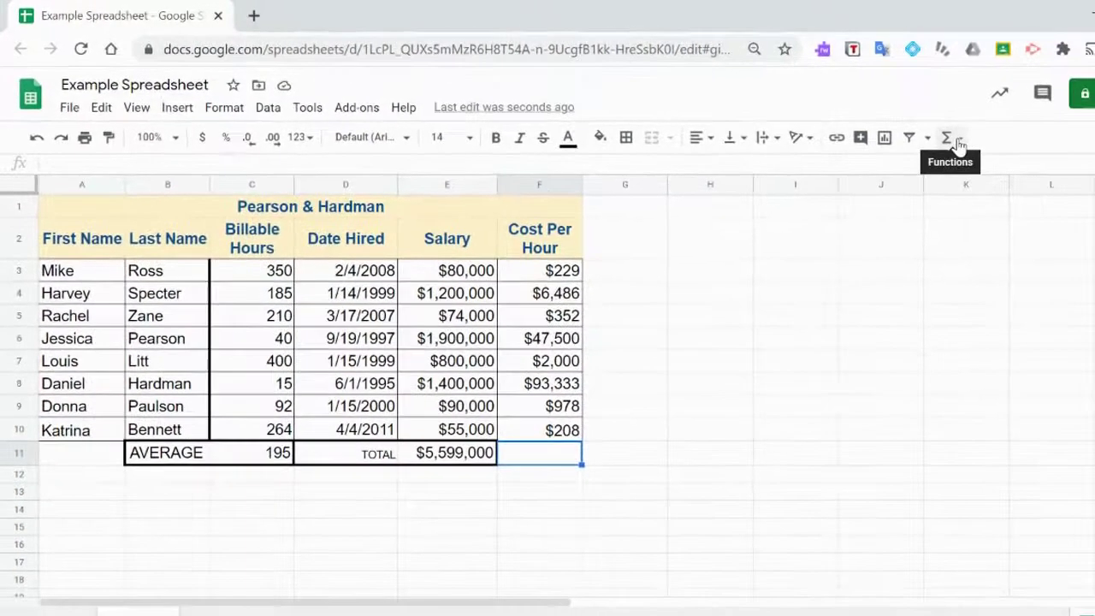
- Show the Σ Functions list with SUM, AVERAGE, COUNT, MAX and MIN
left_click(960, 140)
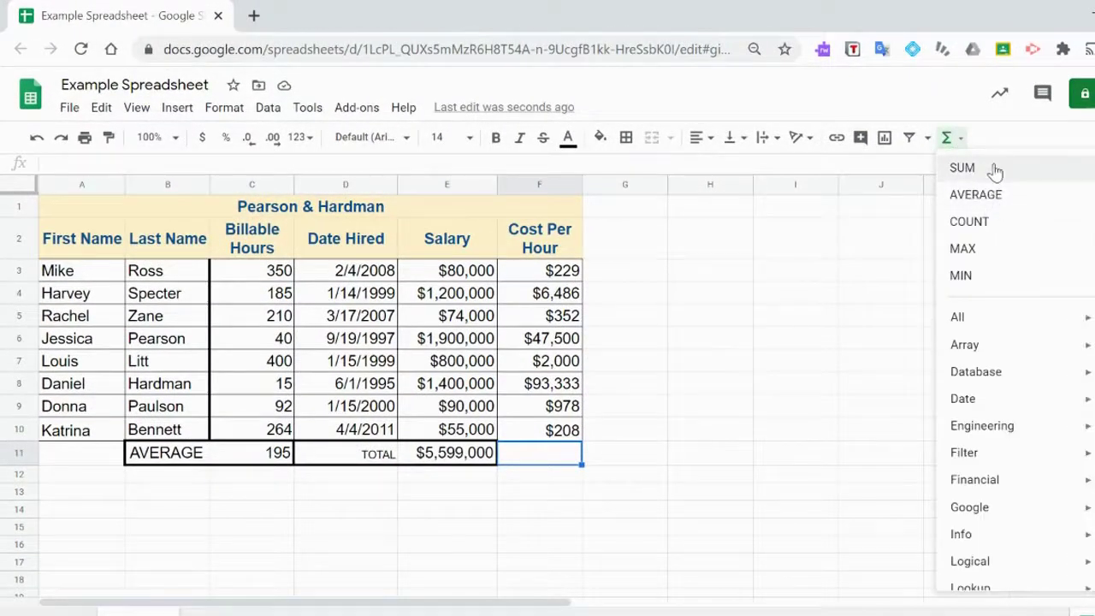